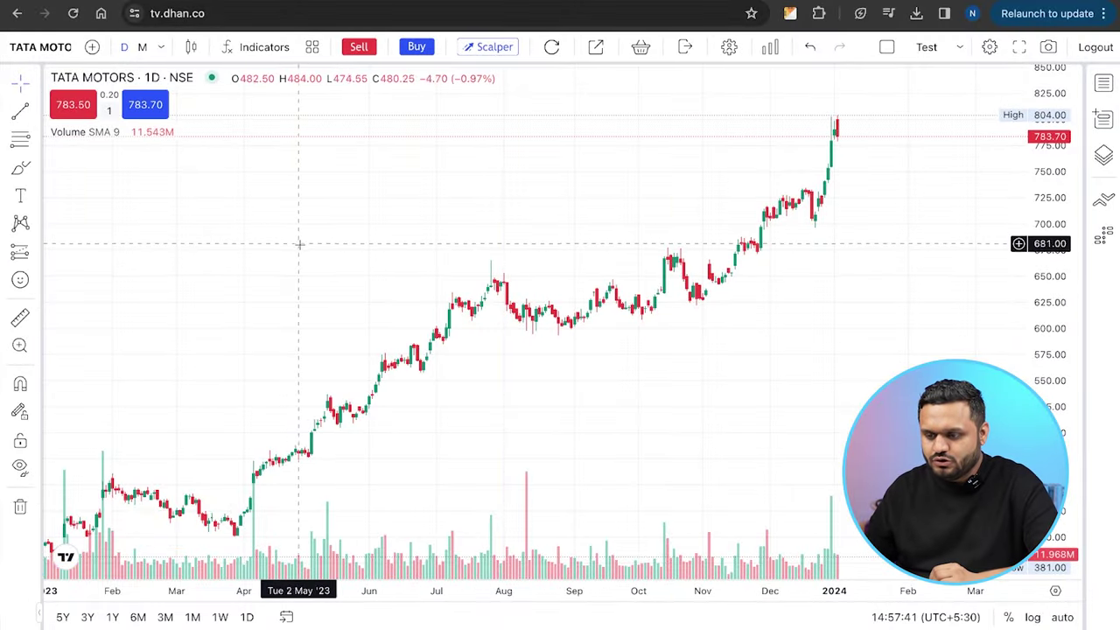
Step: Switch the TATA MOTORS chart to the 5-minute interval and auto-fit its price scale
mouse_move(314, 254)
left_mouse_down()
mouse_move(301, 255)
mouse_move(330, 251)
left_mouse_up()
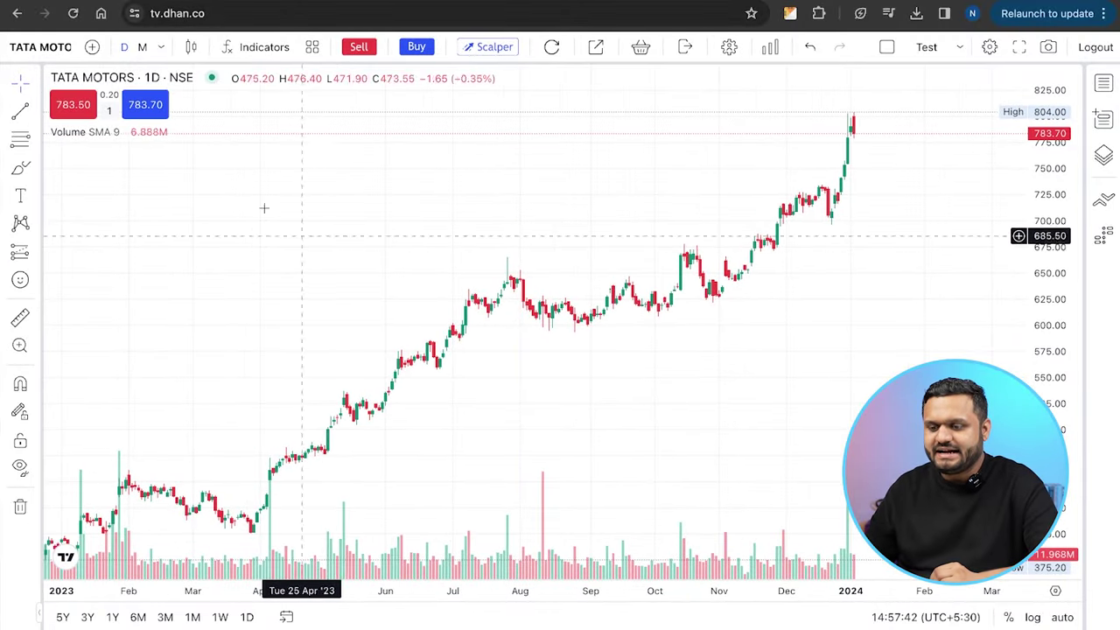
left_click(163, 47)
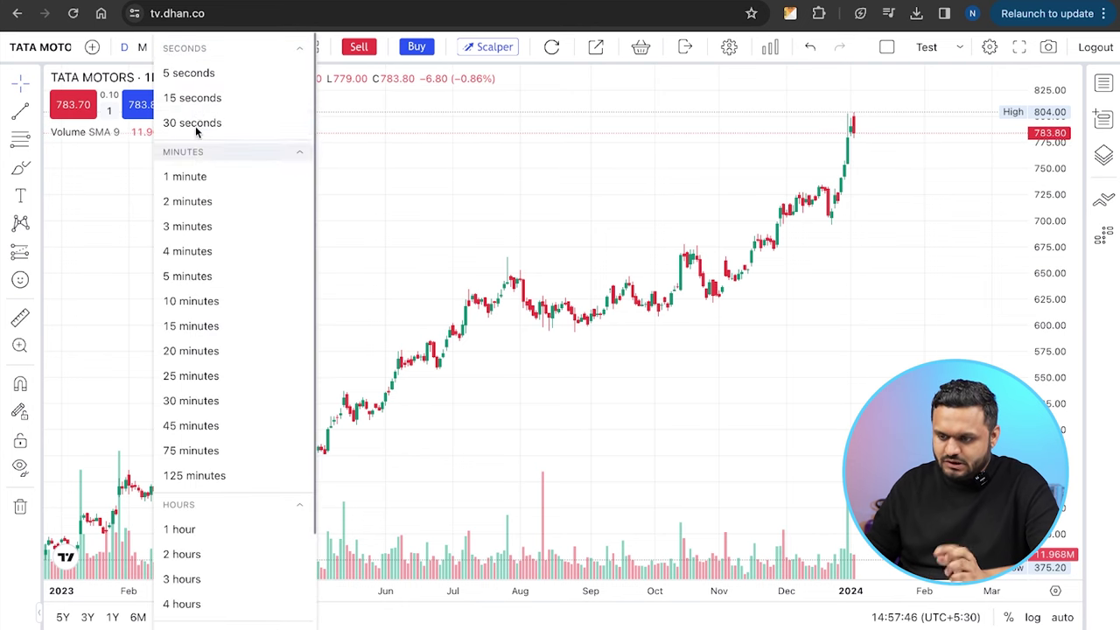
left_click(187, 276)
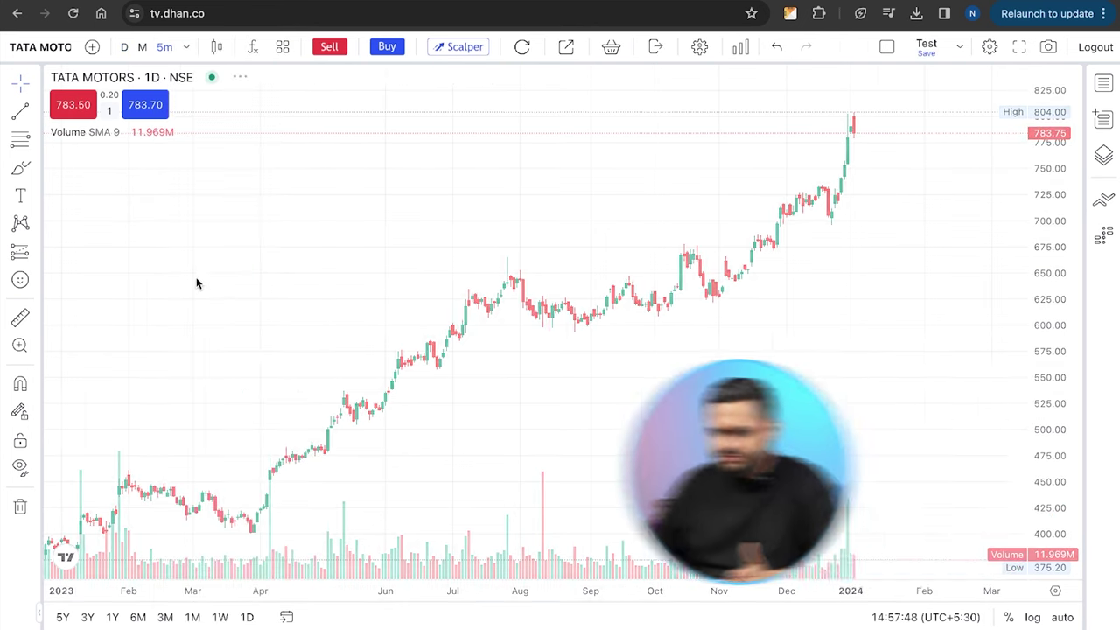
left_click(1061, 618)
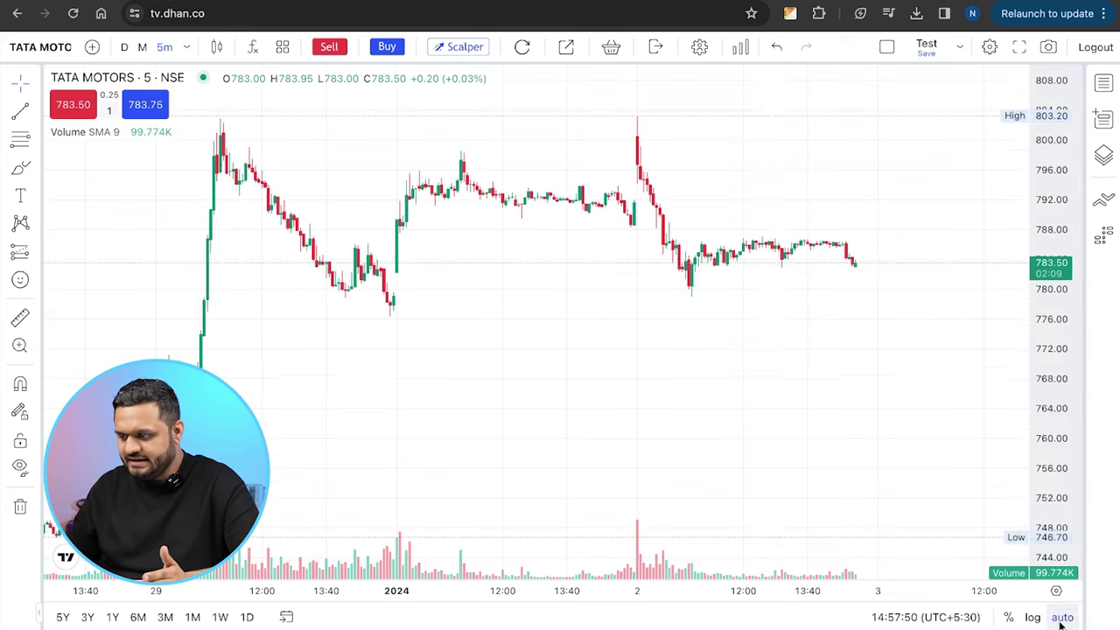
left_click_drag(764, 370, 801, 377)
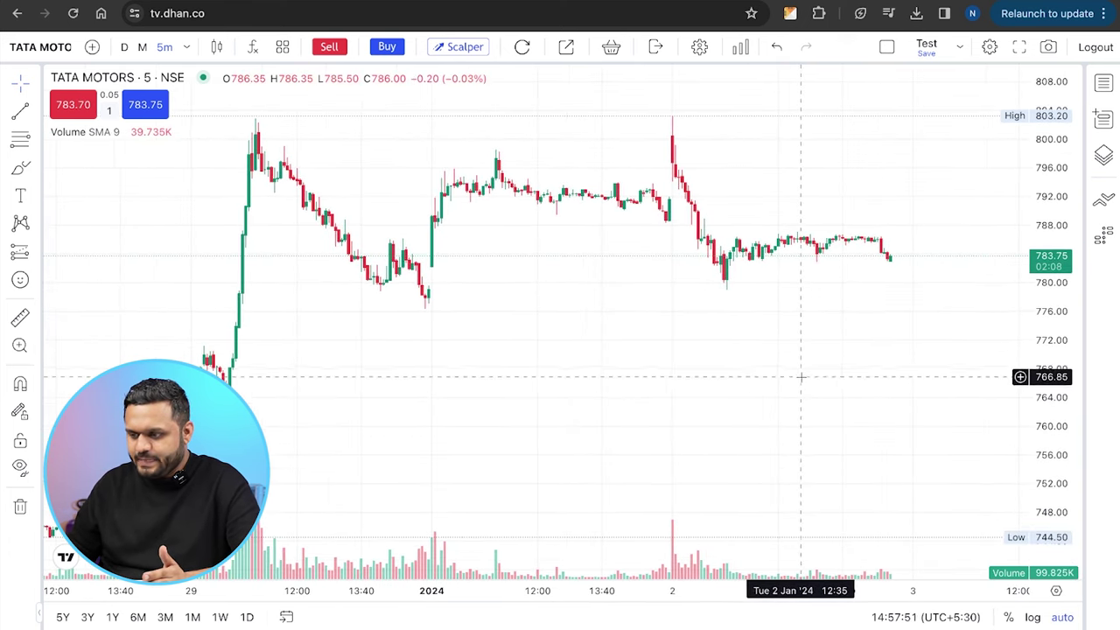
Step: Show the Scalper widget for TATA MOTORS and place it slightly higher over the chart
left_click(467, 48)
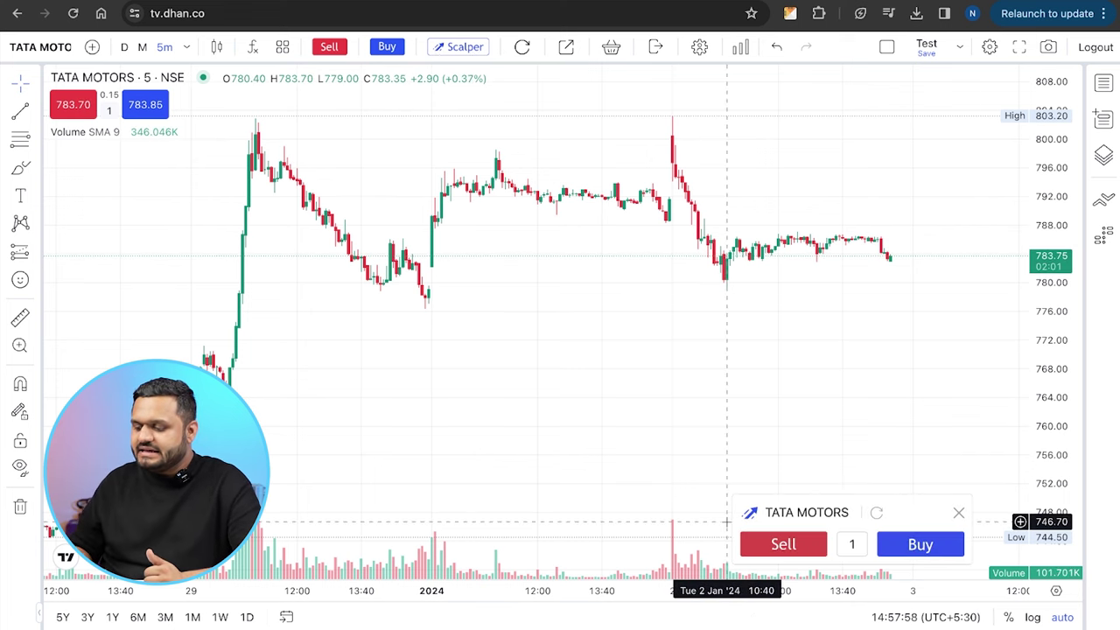
mouse_move(780, 511)
left_mouse_down()
mouse_move(817, 510)
mouse_move(759, 494)
mouse_move(715, 420)
mouse_move(729, 485)
mouse_move(781, 497)
left_mouse_up()
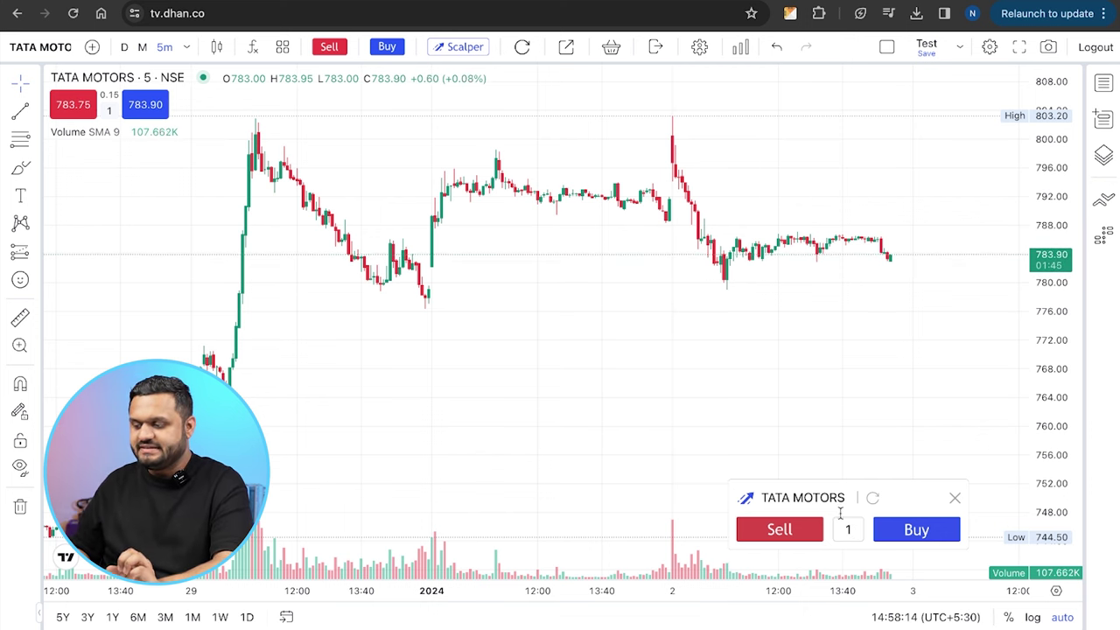
left_click_drag(765, 359, 710, 370)
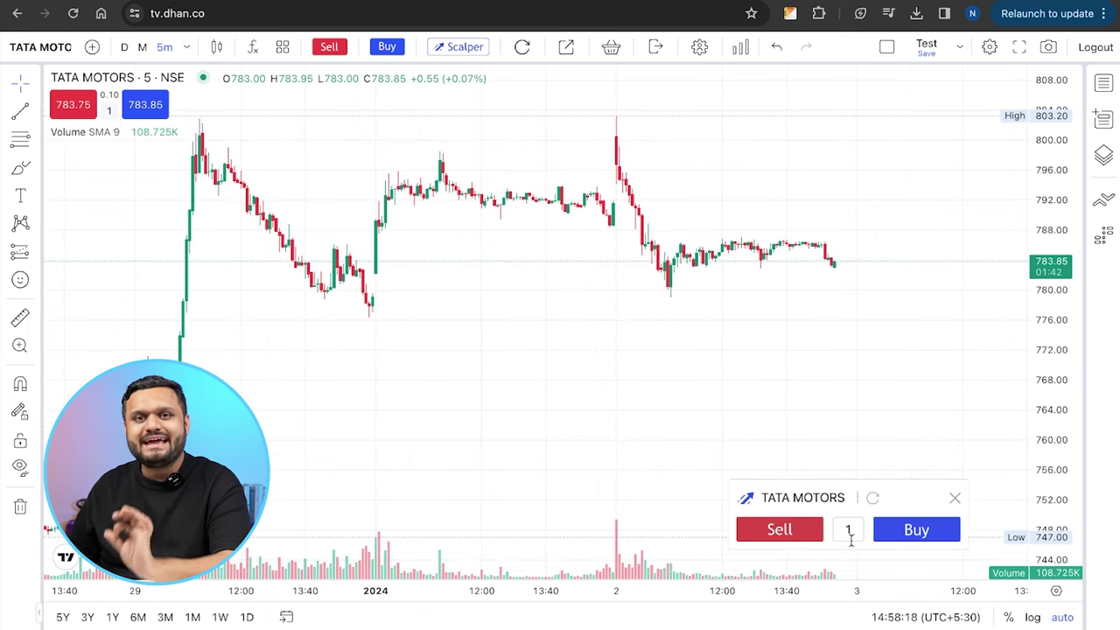
Step: Buy 1 share of TATA MOTORS with the Scalper and dismiss the order notifications
left_click(925, 531)
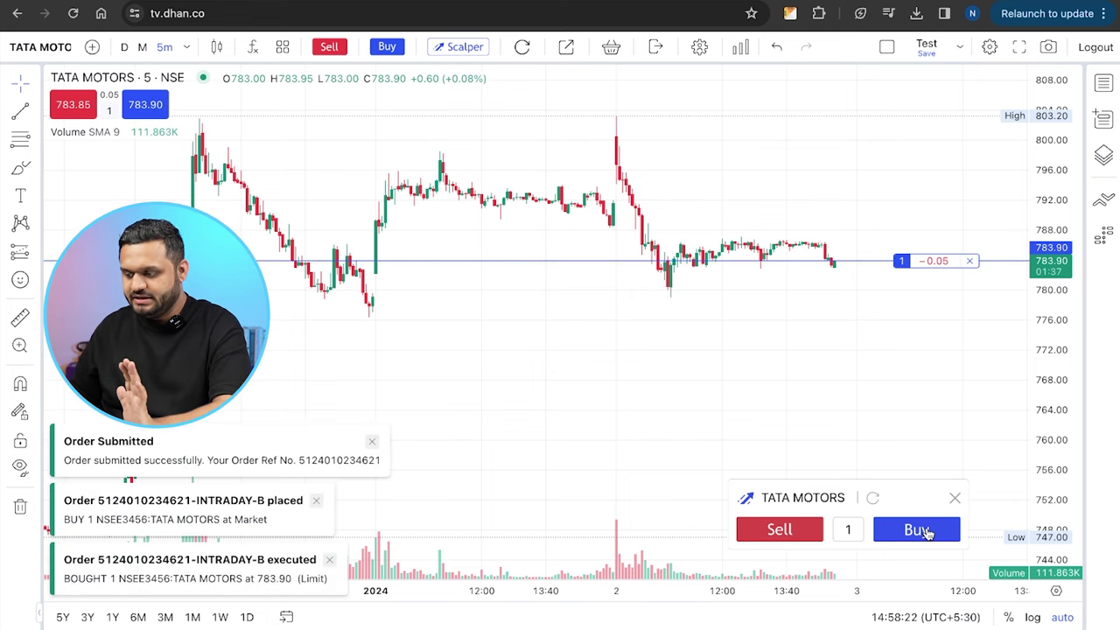
left_click(371, 442)
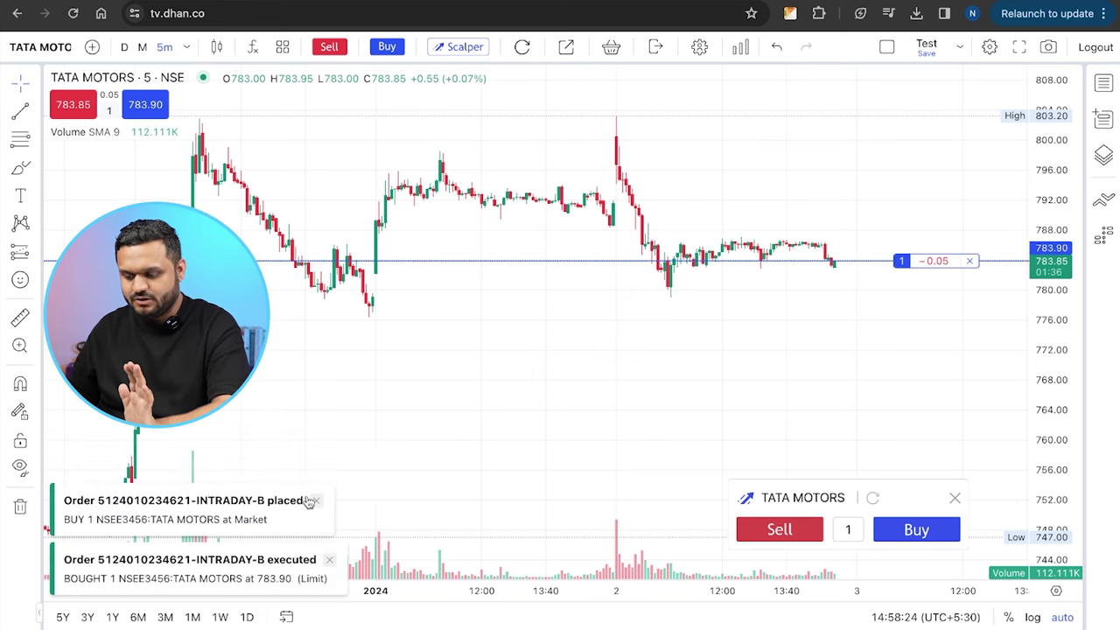
left_click(316, 502)
left_click(331, 560)
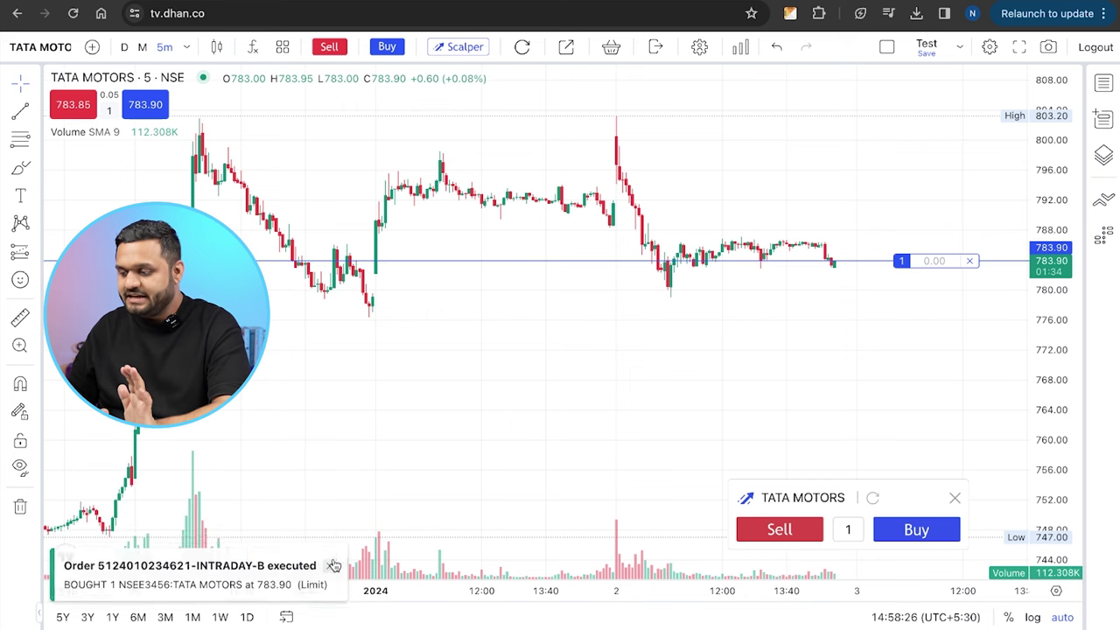
Step: Enable the display of Executions in the chart's trading settings and examine the buy marker beside the latest candle
left_click_drag(768, 325, 707, 332)
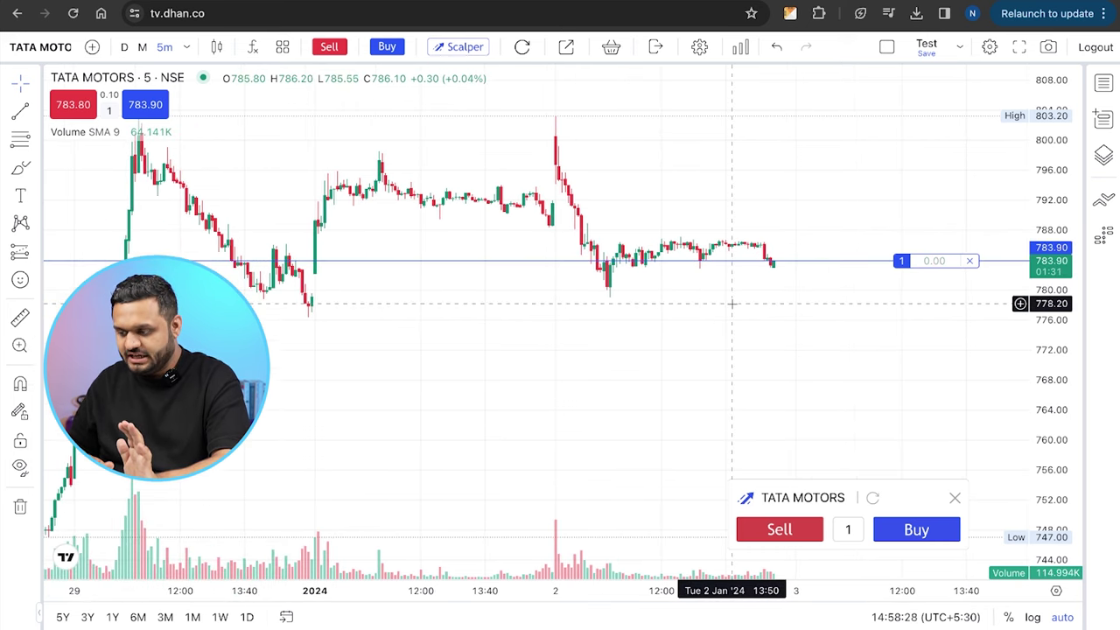
scroll(732, 303, "up", 2)
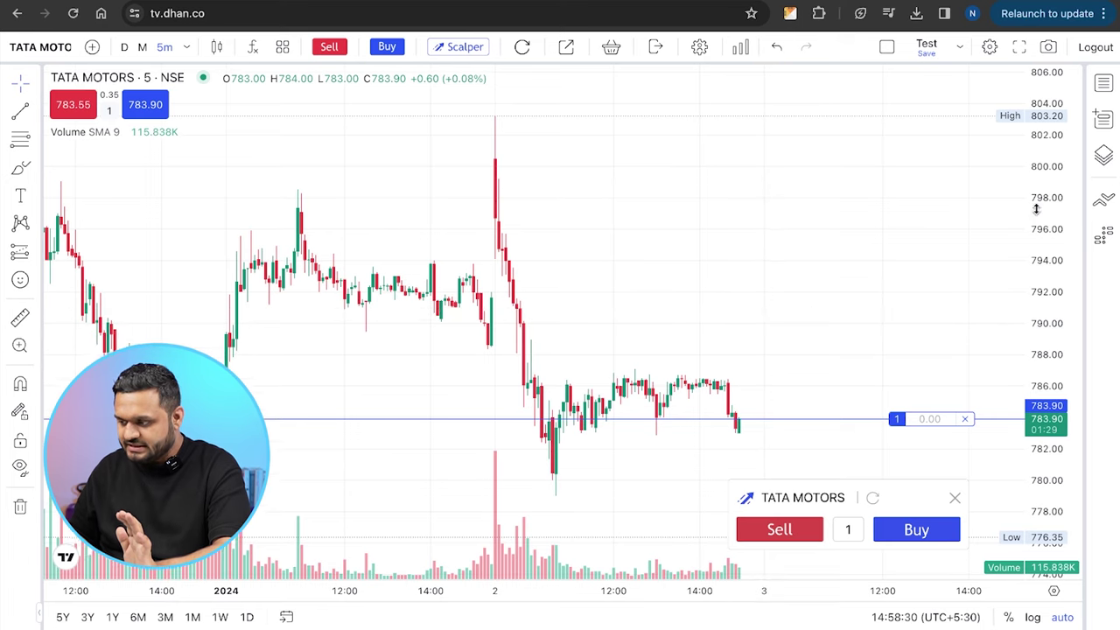
left_click_drag(1029, 212, 1047, 257)
left_click(990, 49)
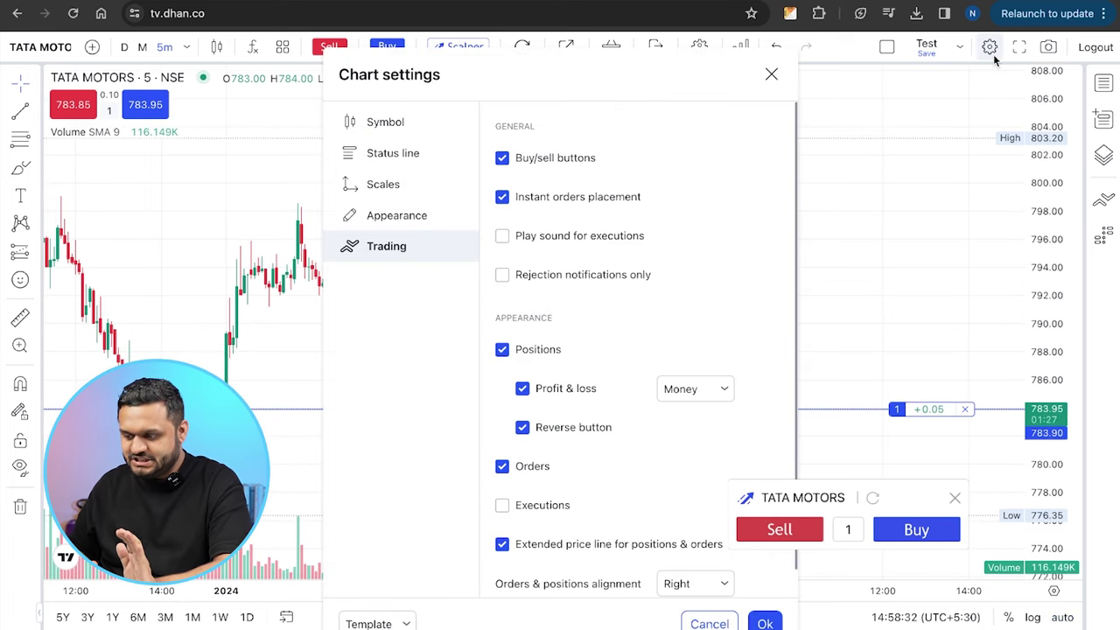
scroll(581, 342, "down", 1)
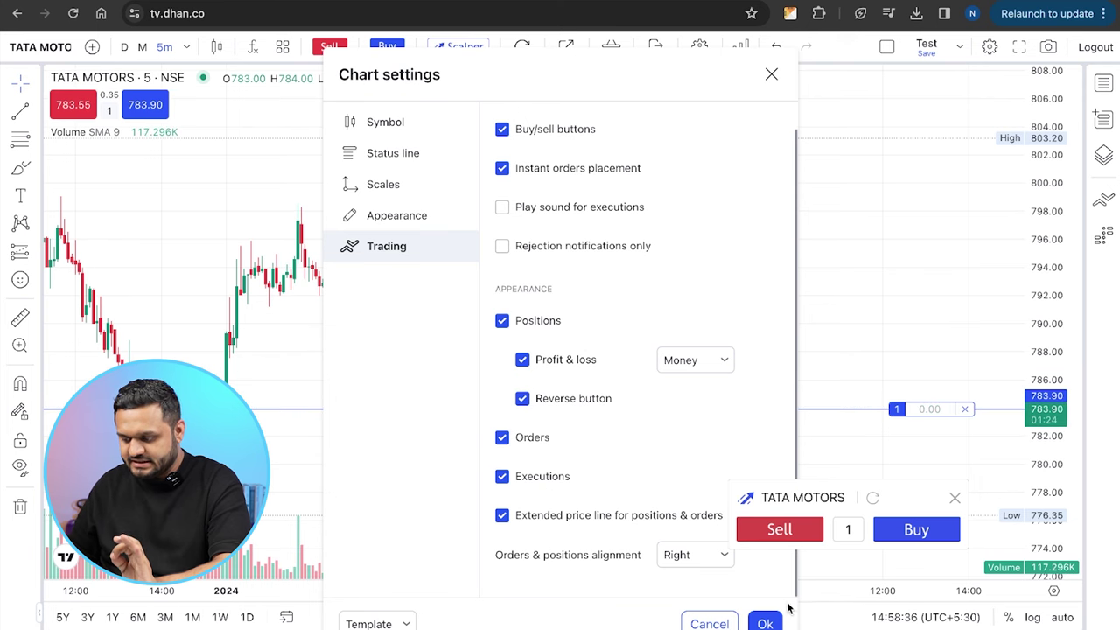
left_click(765, 623)
left_click_drag(805, 344, 811, 252)
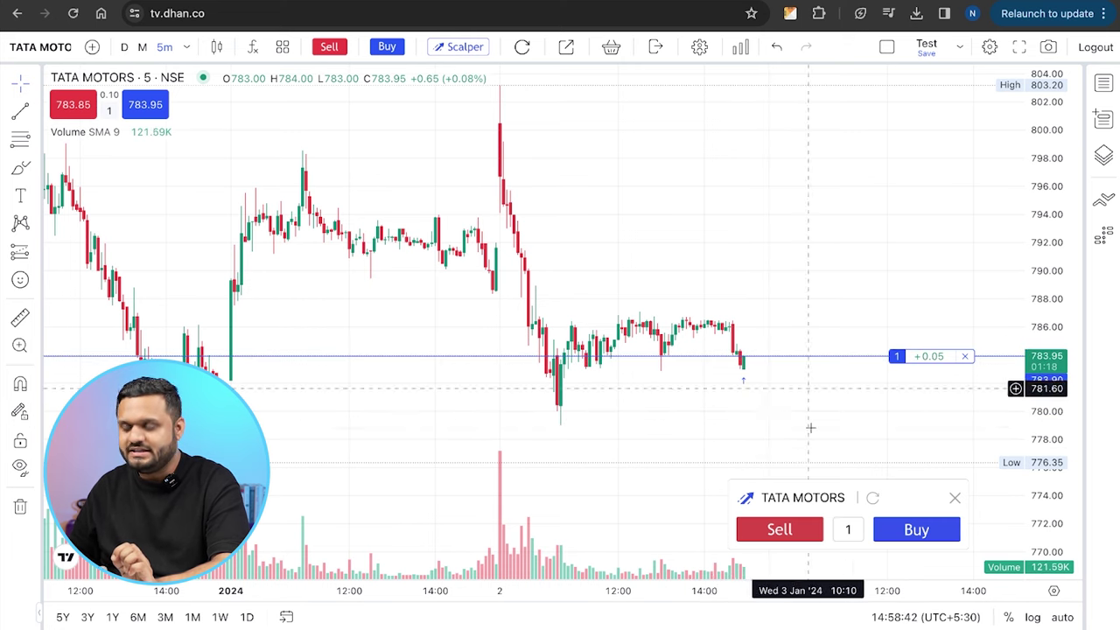
left_click_drag(778, 445, 750, 393)
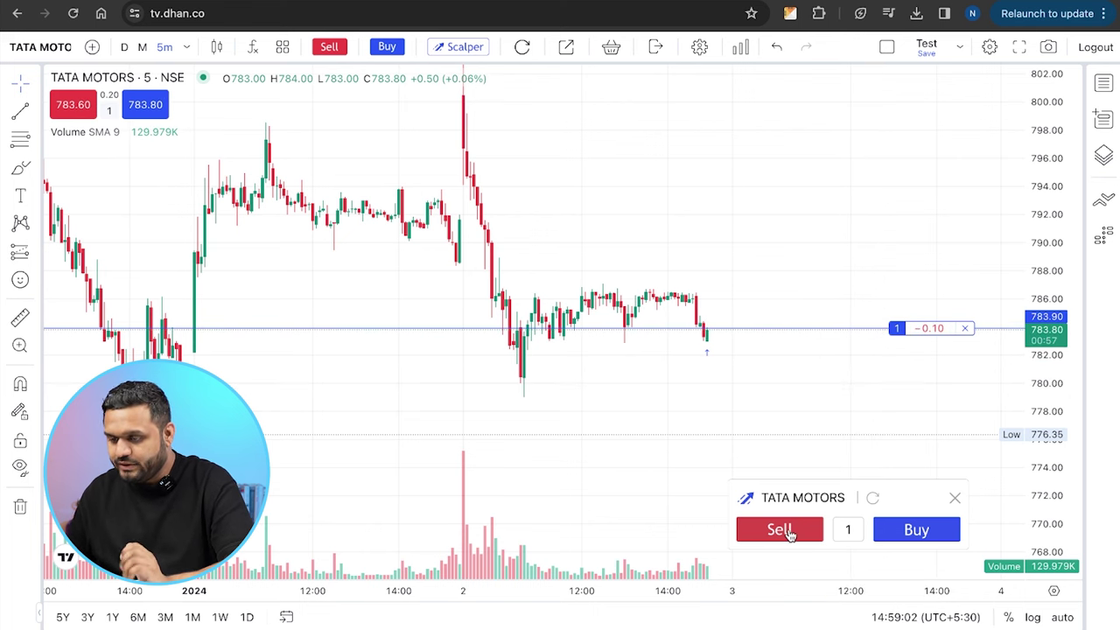
Step: Switch the TATA MOTORS chart to the 1-minute interval and sell 1 share with the Scalper
left_click(185, 48)
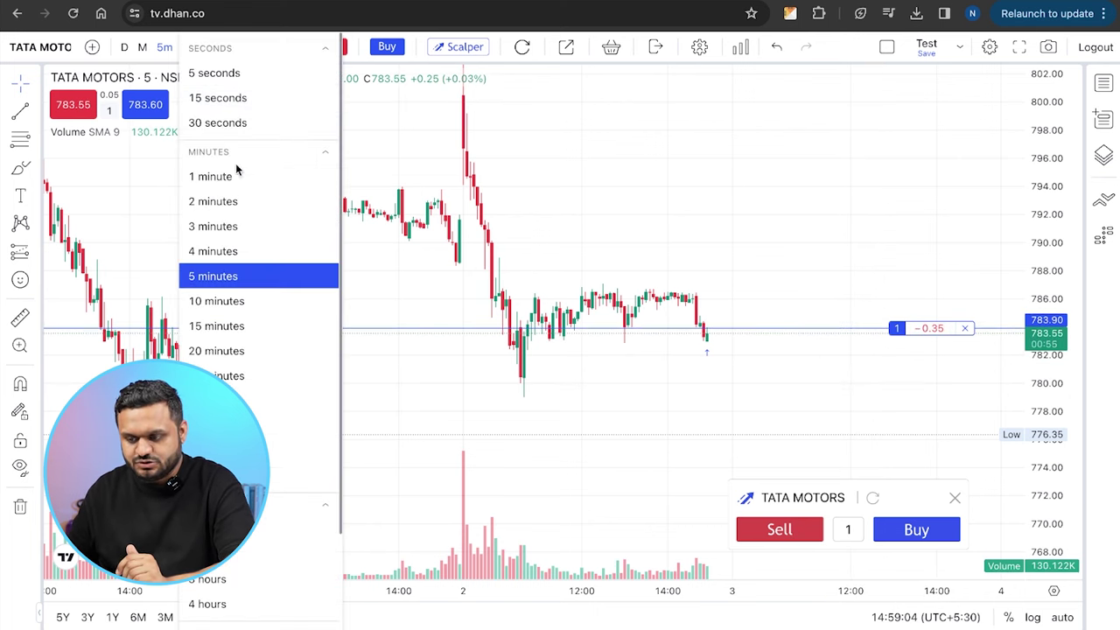
left_click(234, 178)
left_click_drag(679, 420, 613, 434)
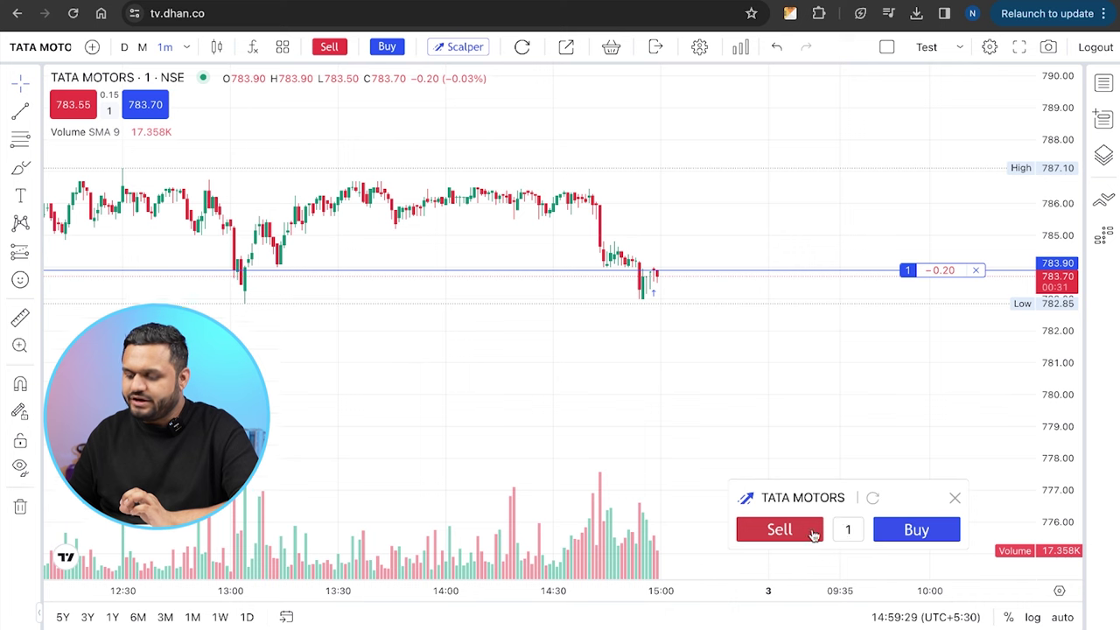
left_click(779, 530)
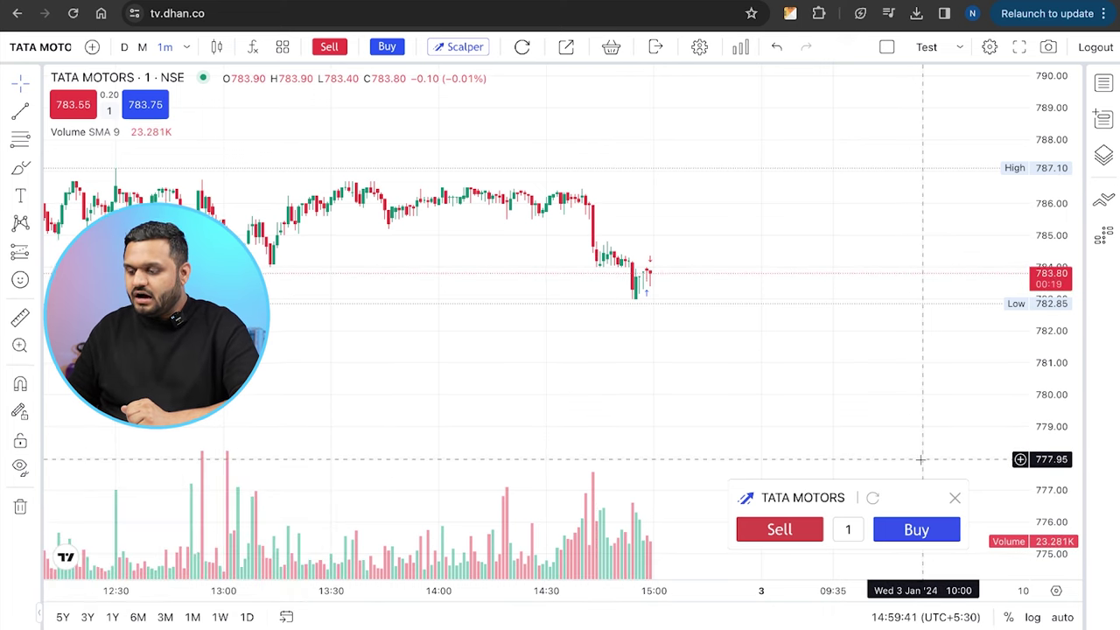
left_click_drag(621, 377, 646, 381)
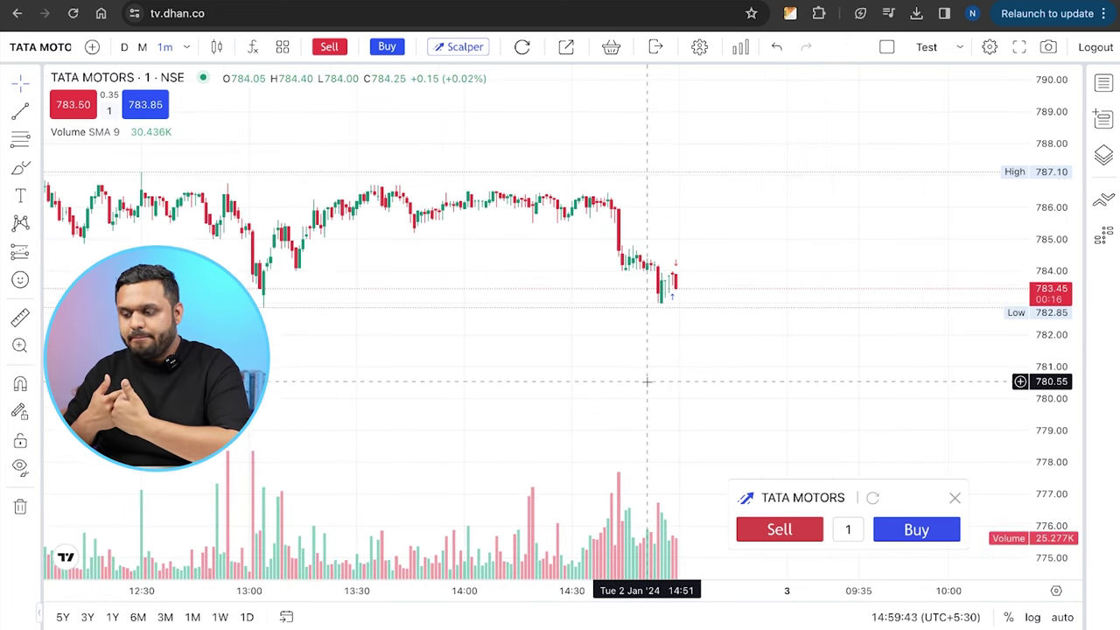
Step: Split the workspace into a three-chart layout with one tall chart beside two stacked charts
left_click(886, 49)
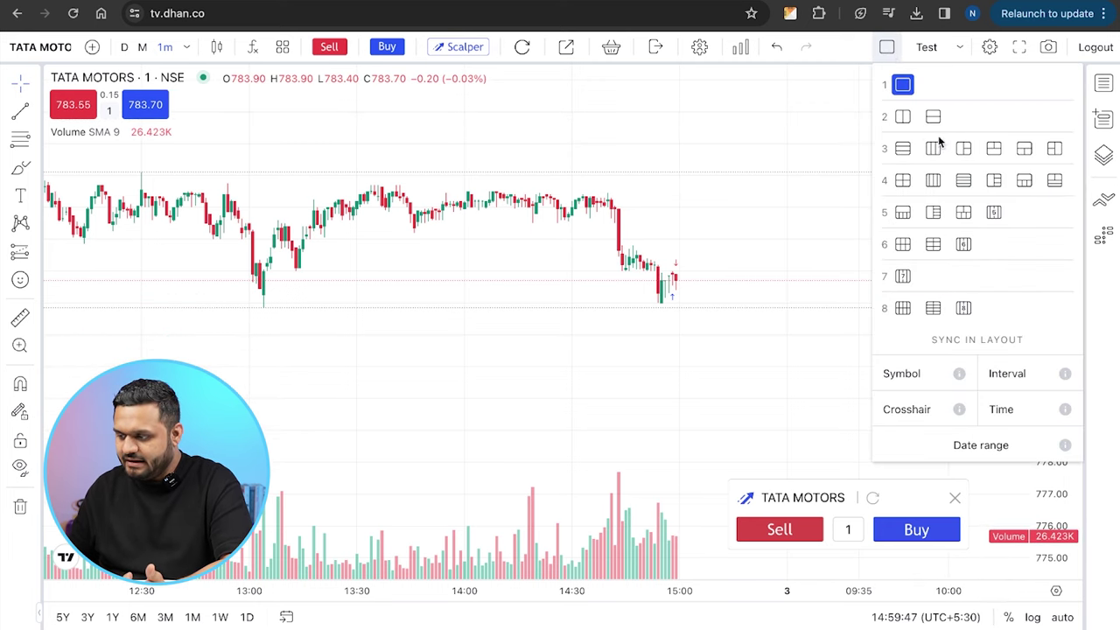
left_click(965, 153)
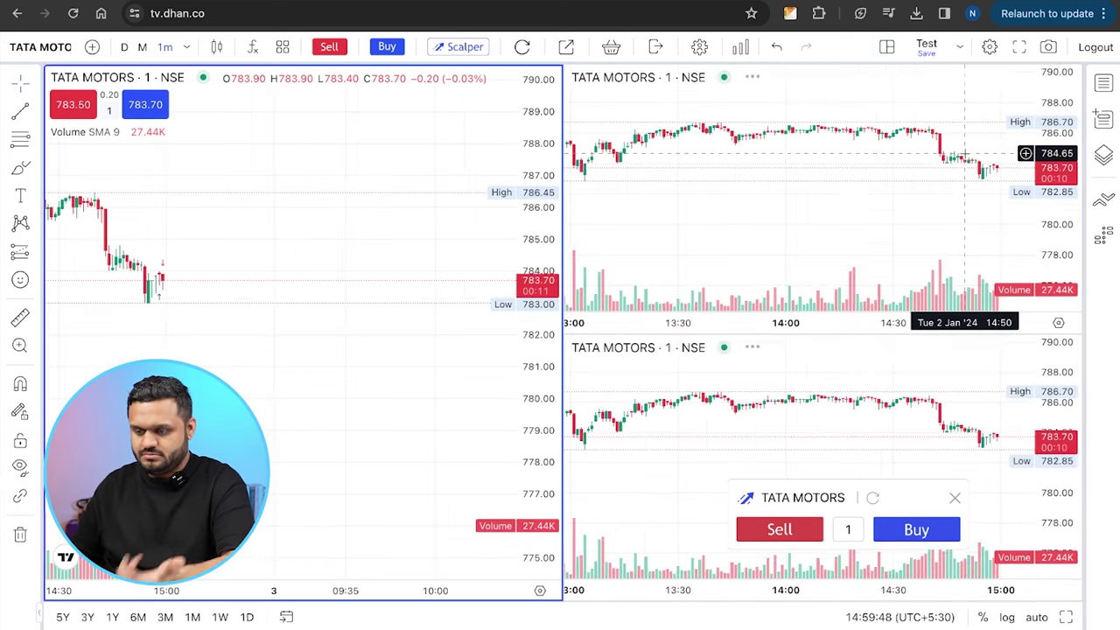
left_click_drag(370, 395, 387, 415)
left_click_drag(392, 365, 470, 386)
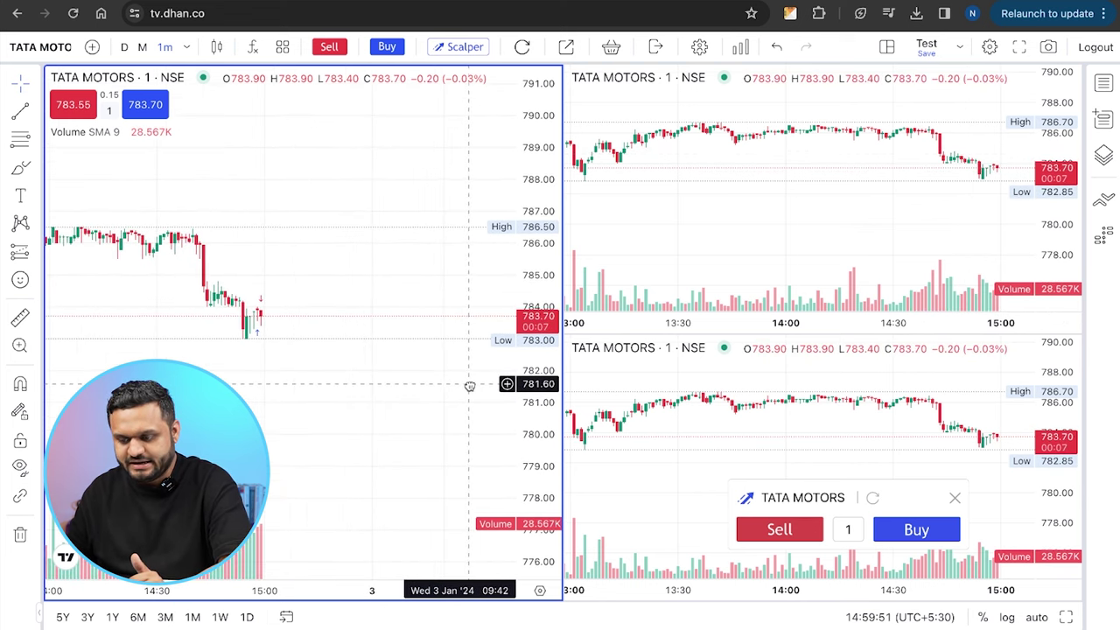
Step: Load the NSE equity VODAFONE IDEA in the upper of the two stacked charts
left_click(697, 189)
mouse_move(566, 201)
left_mouse_down()
mouse_move(466, 203)
mouse_move(570, 203)
left_mouse_up()
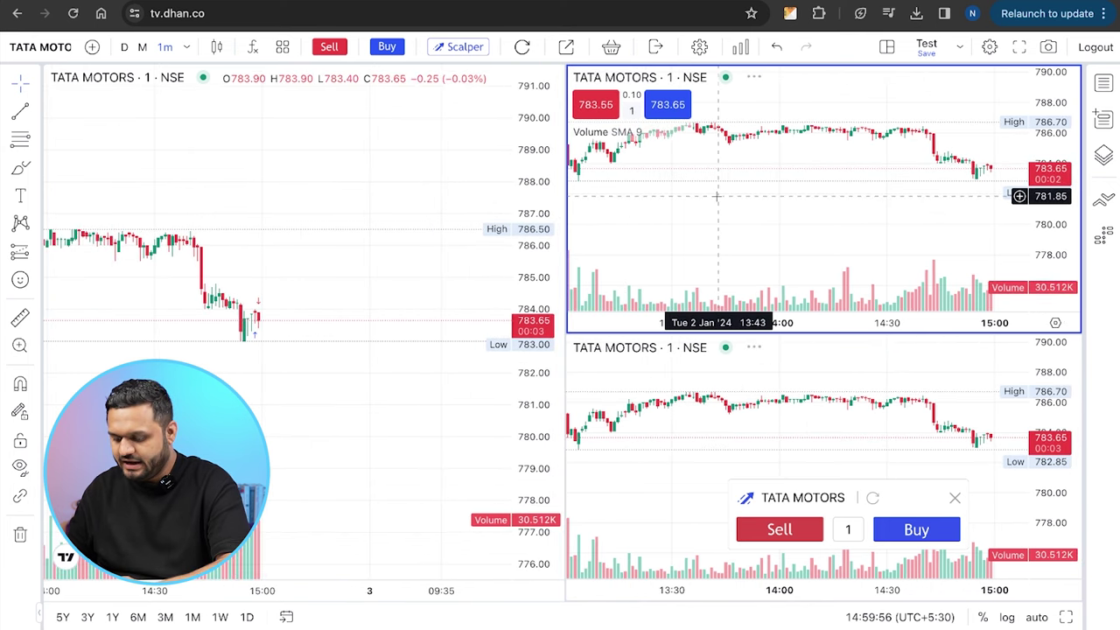
type("VODAFON")
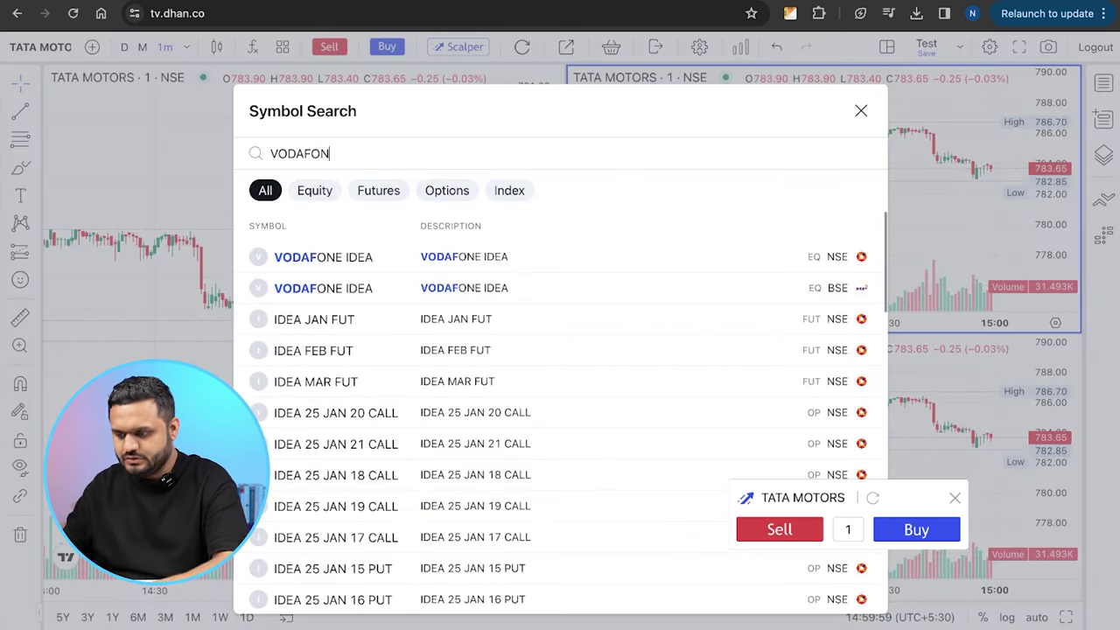
left_click(459, 255)
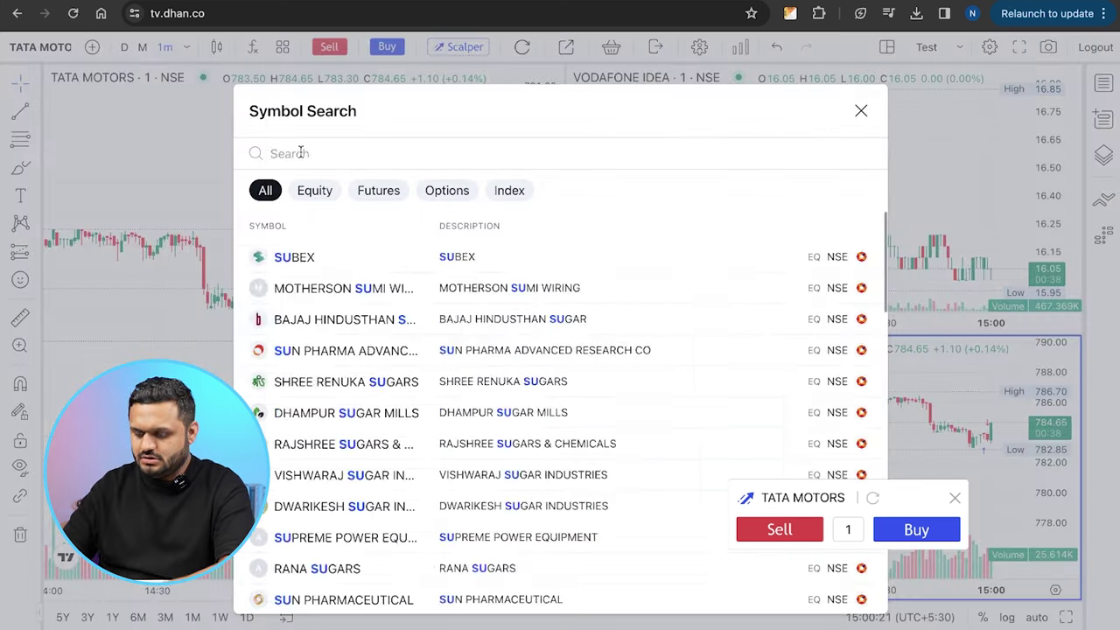
Step: Load the NSE equity TATA STEEL in the lower of the two stacked charts
type("TATA")
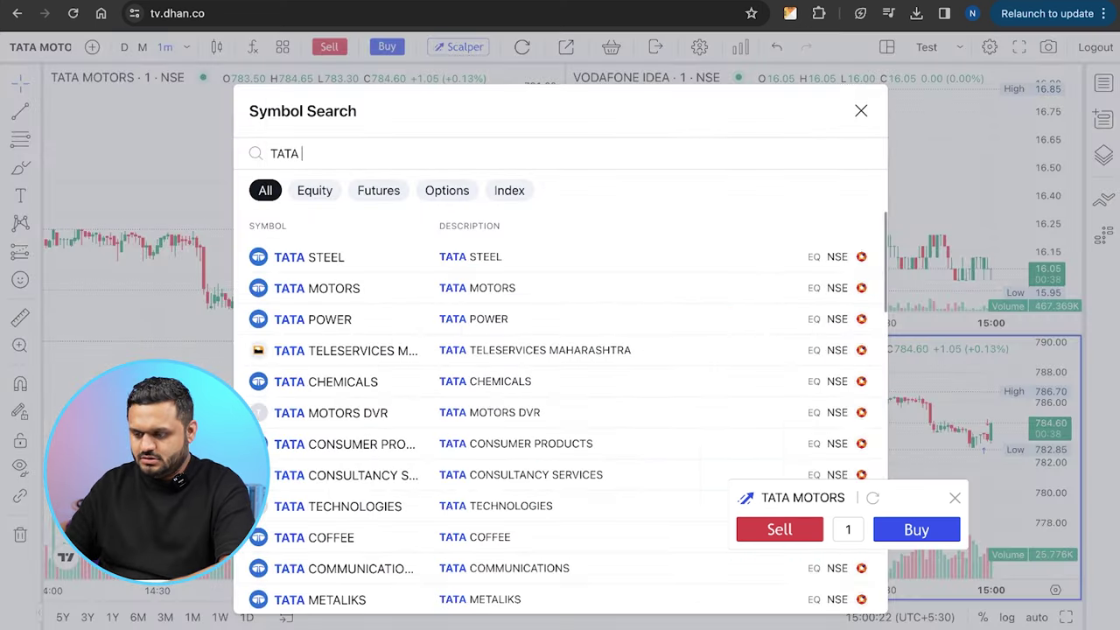
left_click(382, 266)
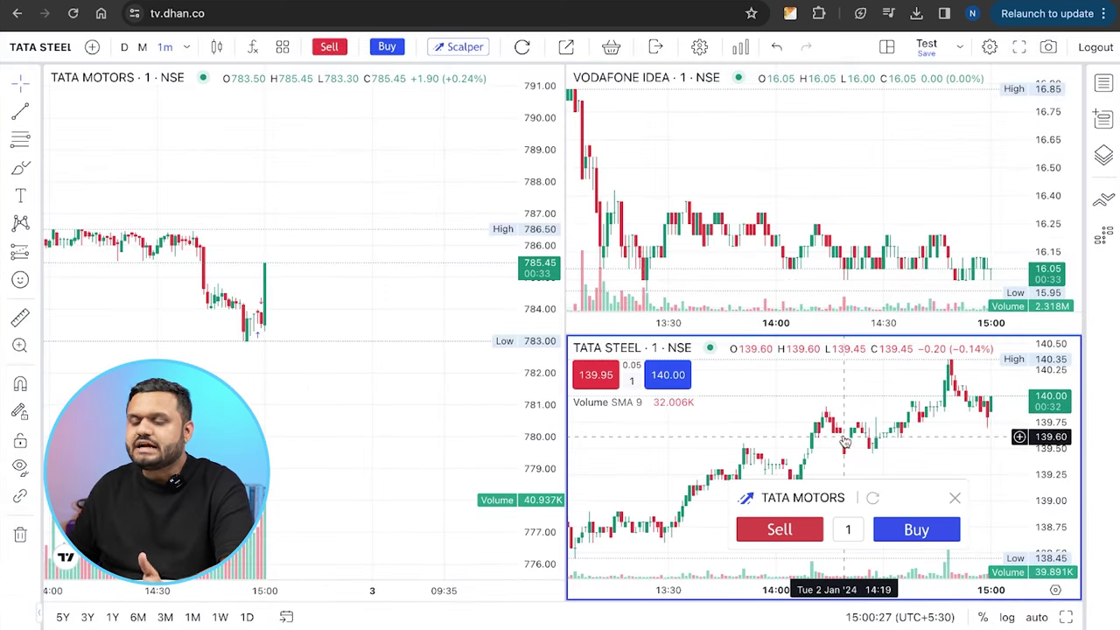
scroll(838, 430, "right", 3)
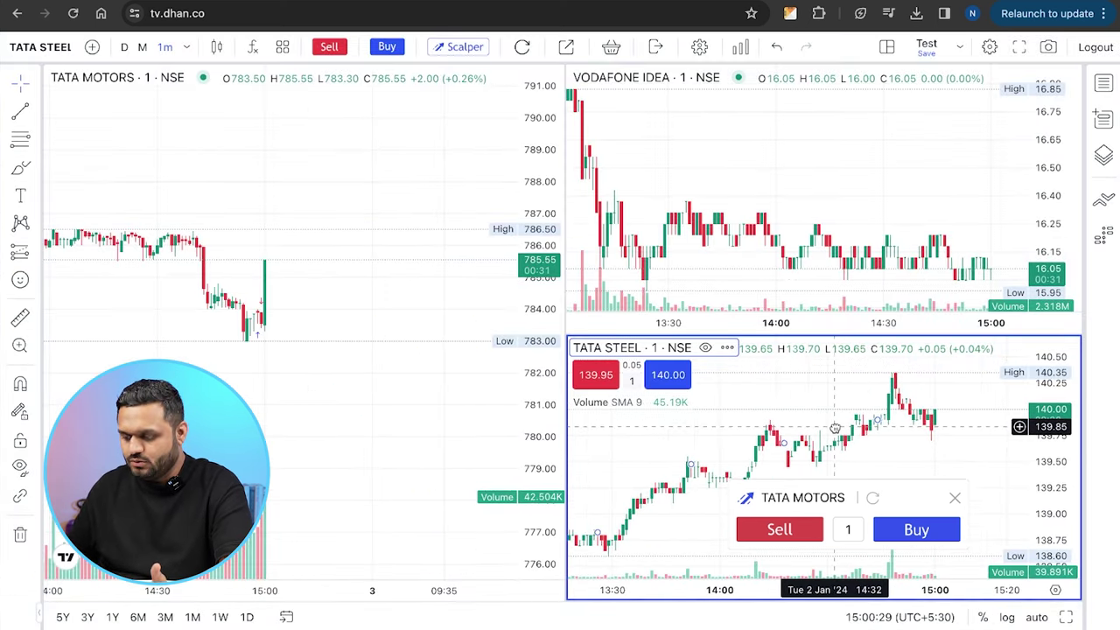
Step: Make the VODAFONE IDEA chart active and point the Scalper widget at that stock
left_click(694, 179)
left_click(437, 230)
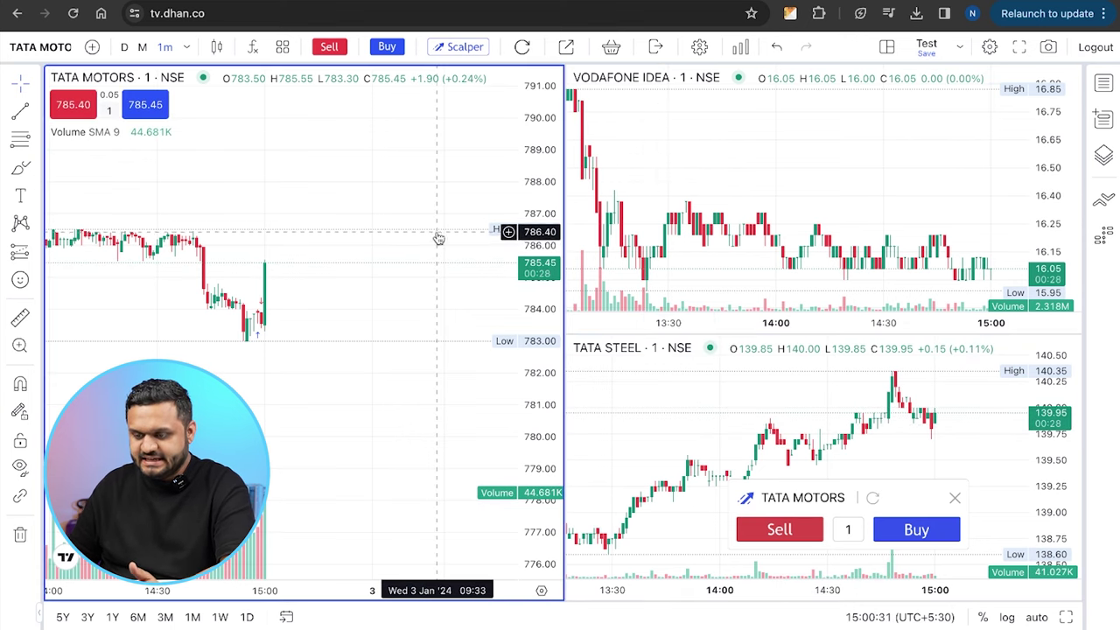
mouse_move(820, 499)
left_mouse_down()
mouse_move(768, 495)
mouse_move(815, 496)
left_mouse_up()
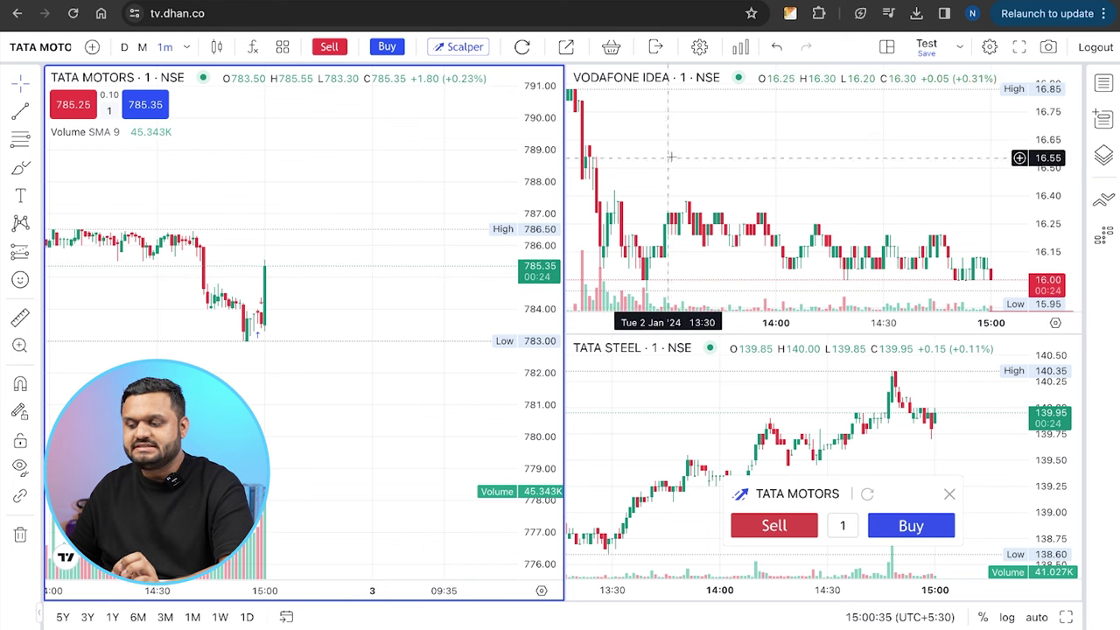
left_click(695, 174)
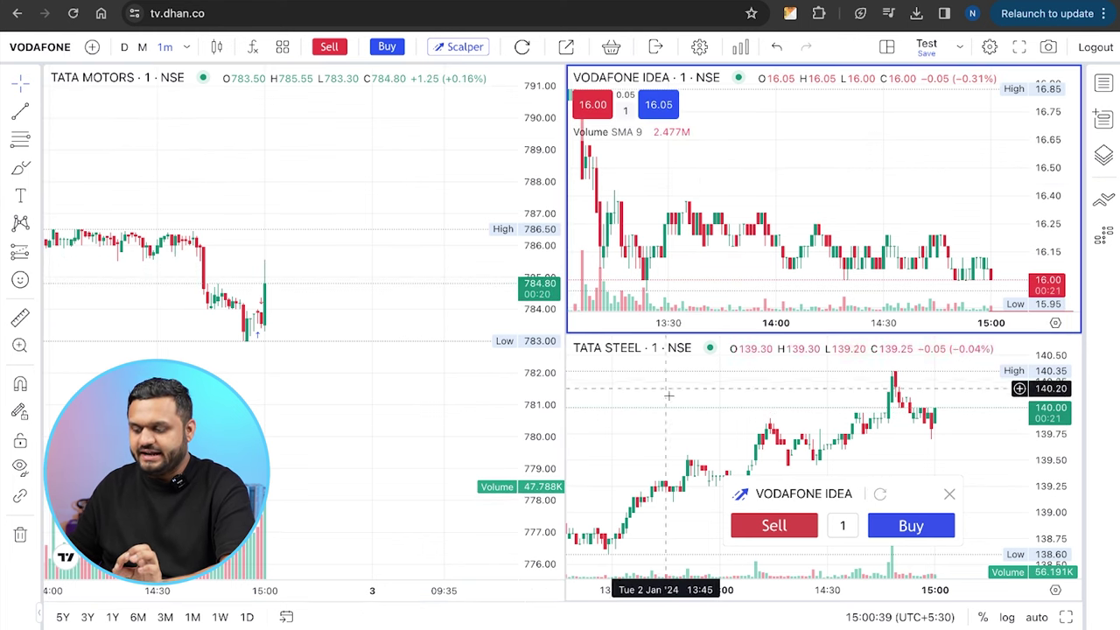
Step: Point the Scalper widget at the TATA STEEL chart and buy 1 share
left_click(890, 504)
left_click(881, 495)
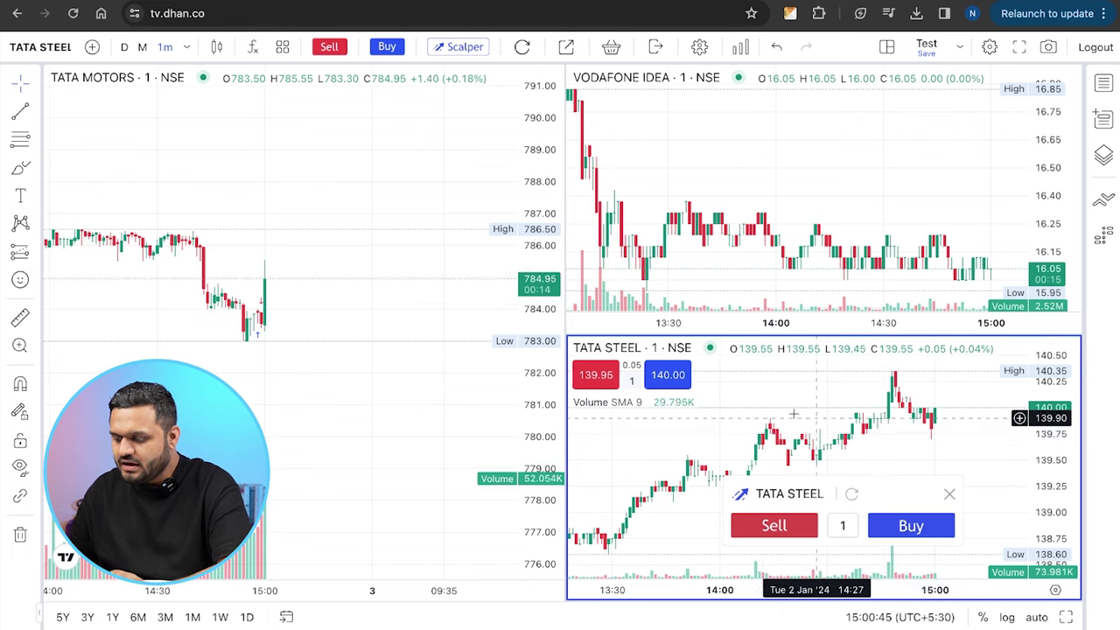
left_click(905, 525)
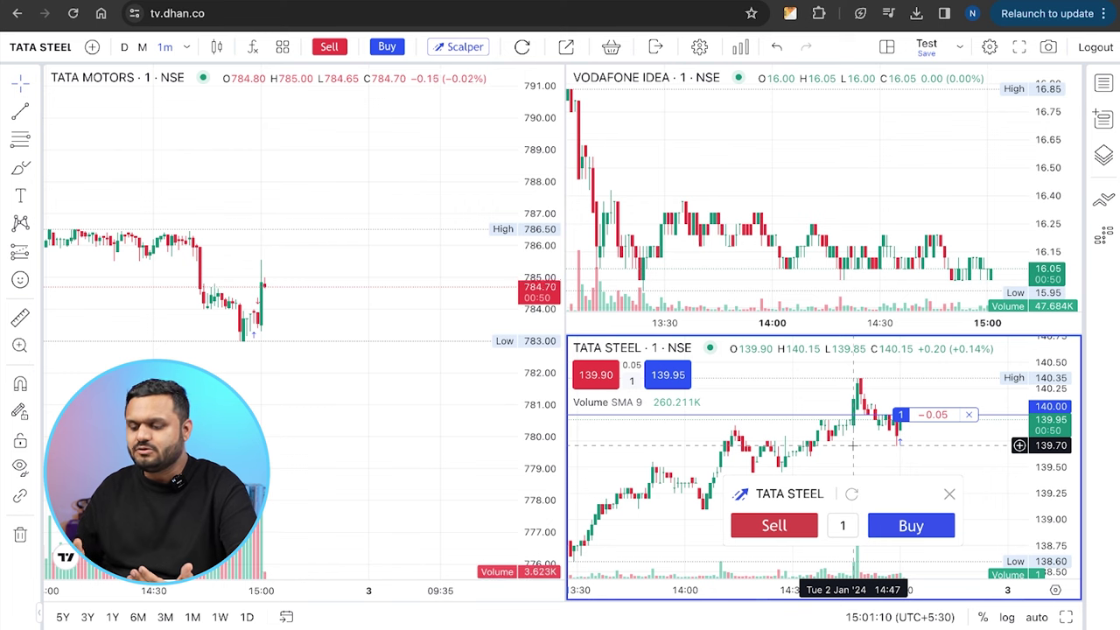
Step: Exit the TATA STEEL position by selling 1 share and close the Scalper widget
left_click_drag(872, 459, 754, 461)
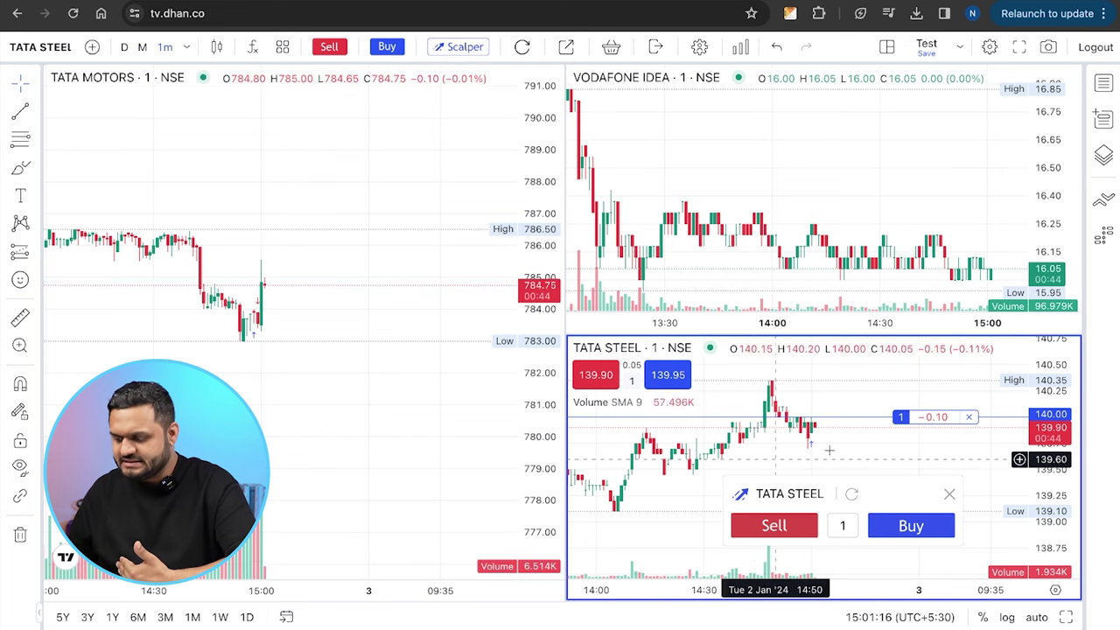
left_click(950, 497)
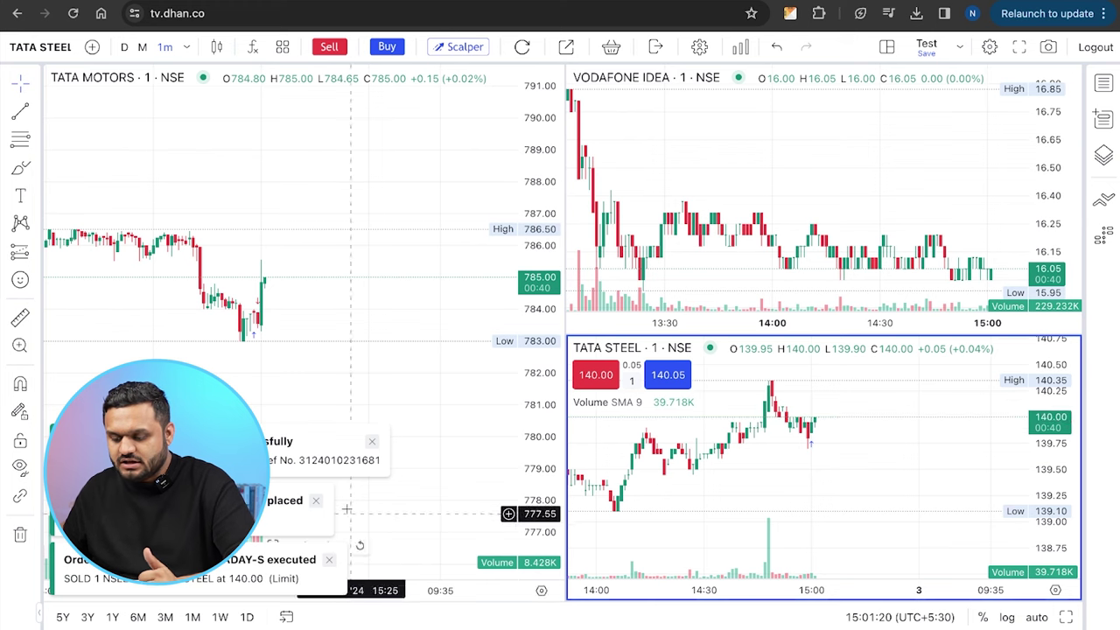
Step: Switch the three-chart layout back to a single TATA MOTORS chart
left_click(887, 48)
left_click(903, 84)
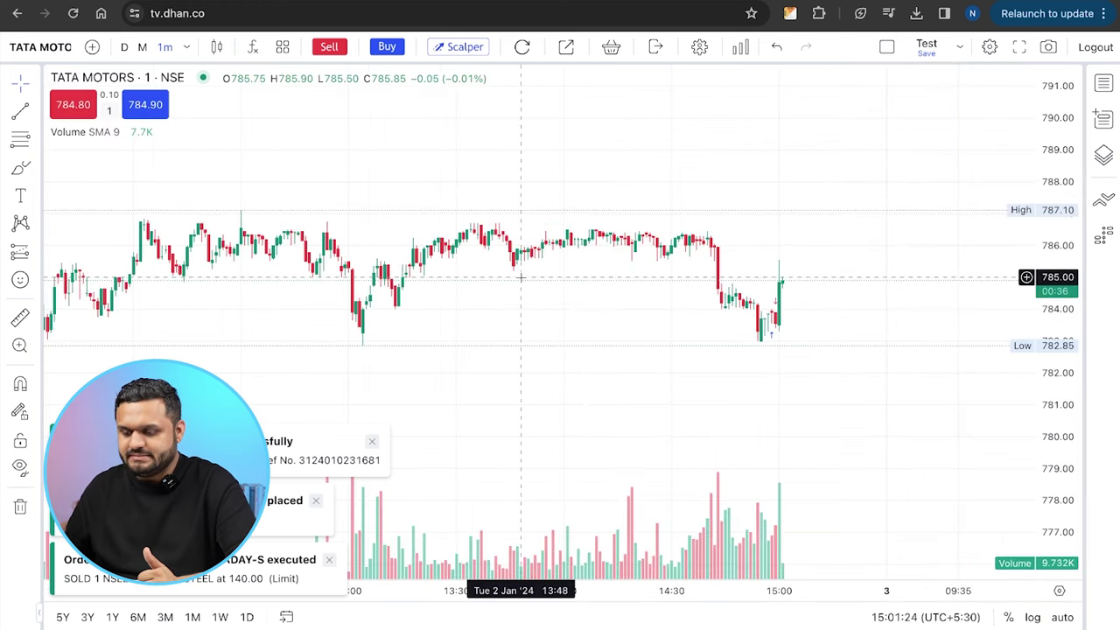
left_click_drag(1066, 407, 1069, 304)
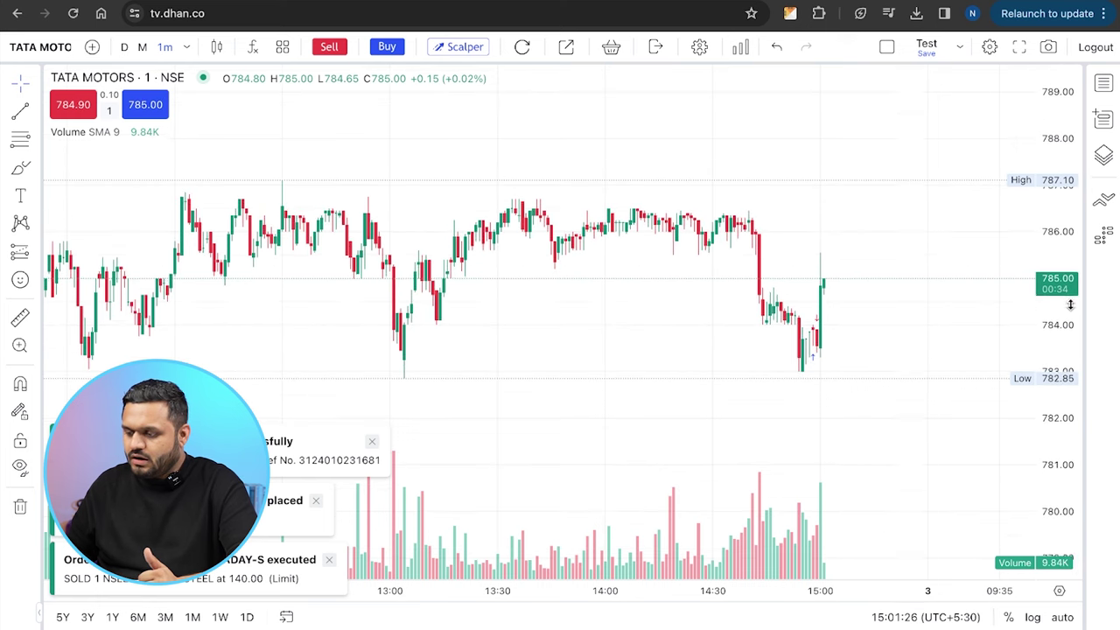
Step: Load the NIFTY 50 index in the chart and open the Scalper widget for it
type("nifty")
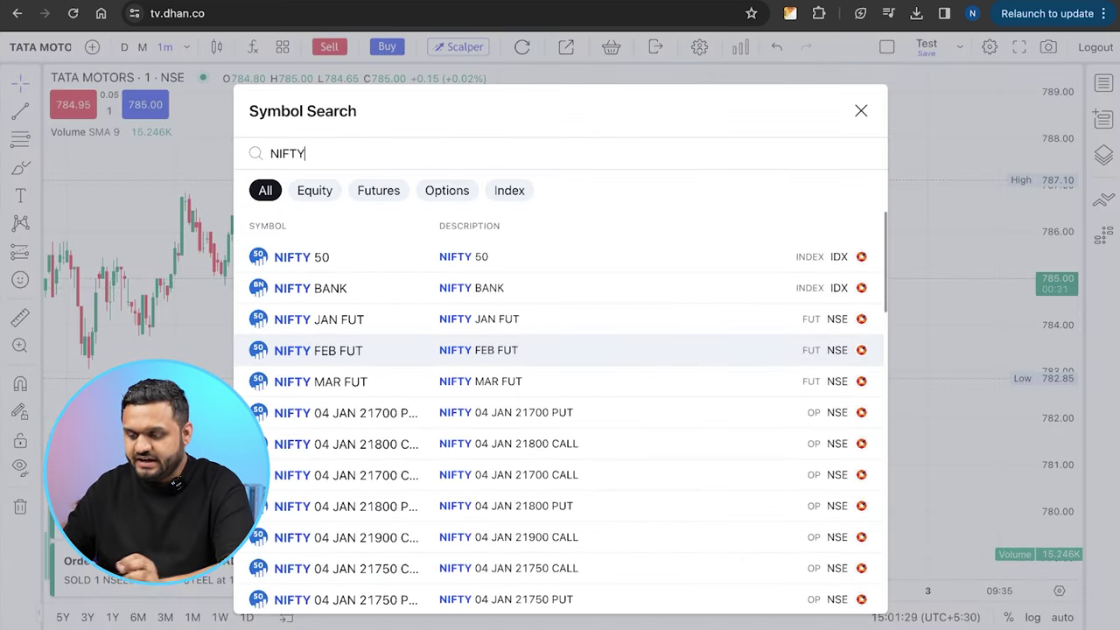
left_click(292, 257)
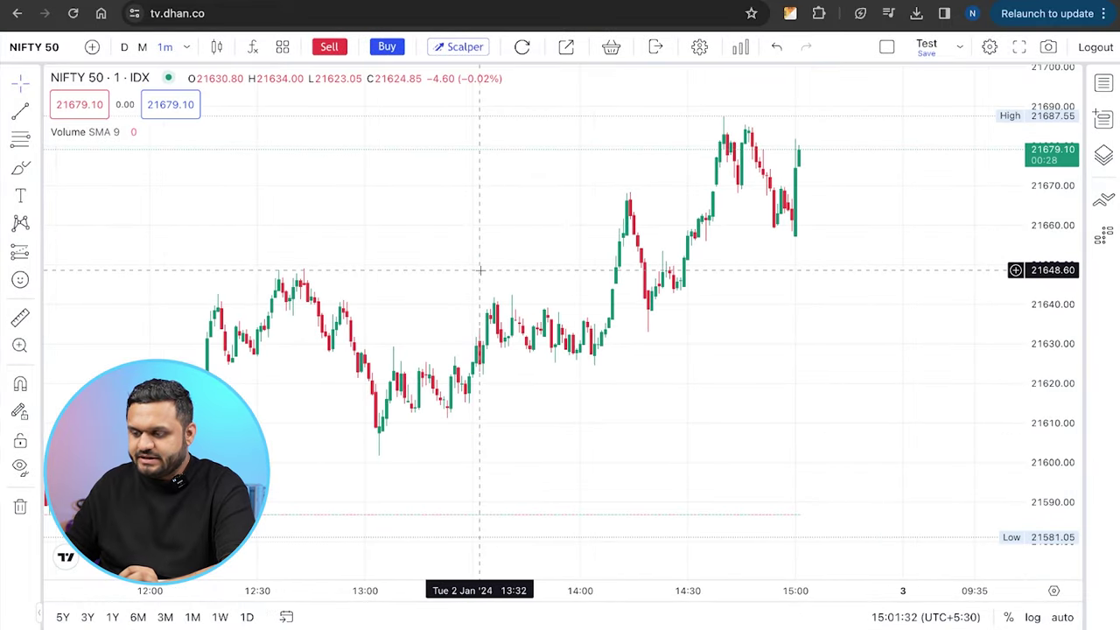
left_click(456, 47)
left_click_drag(693, 431, 623, 431)
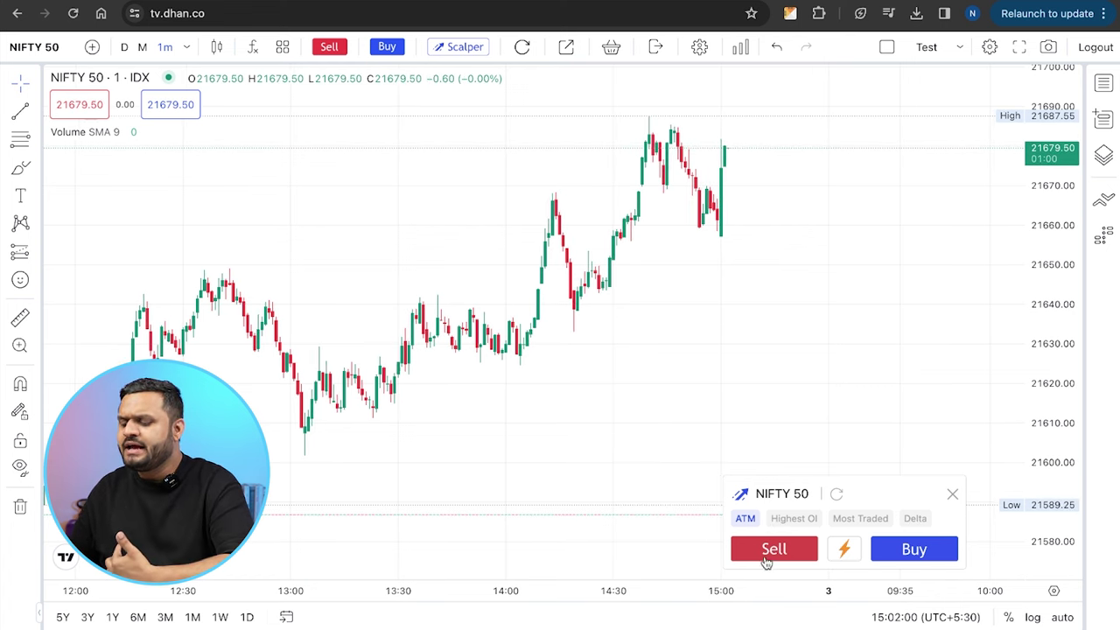
Step: Open the Scalper's Highest OI option list for NIFTY 50 with the Bullish market view
left_click(786, 521)
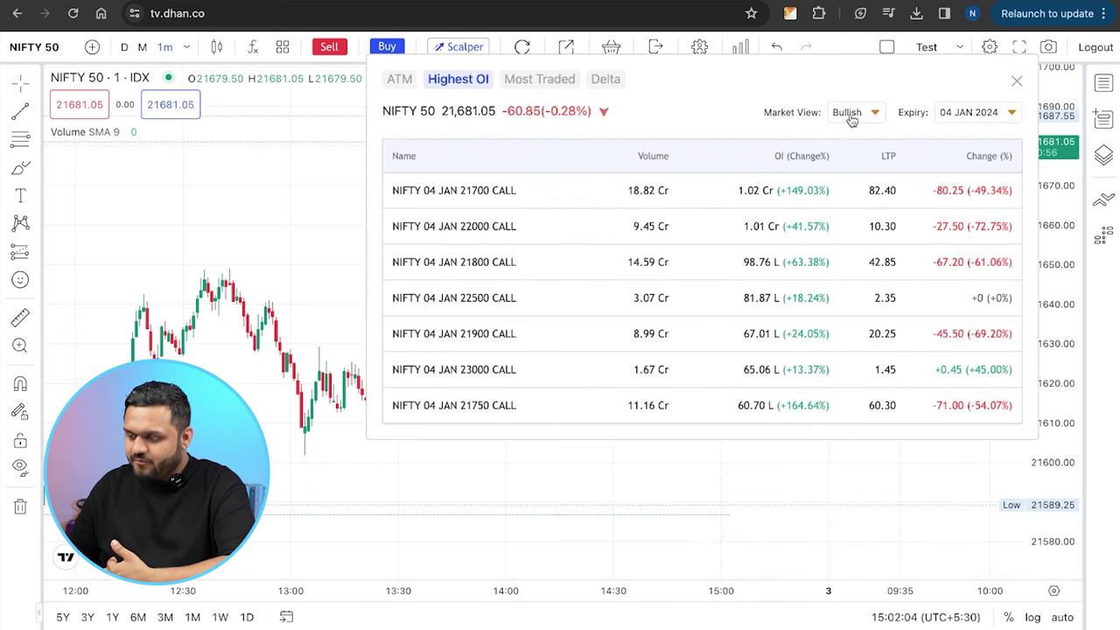
left_click(851, 114)
left_click(852, 138)
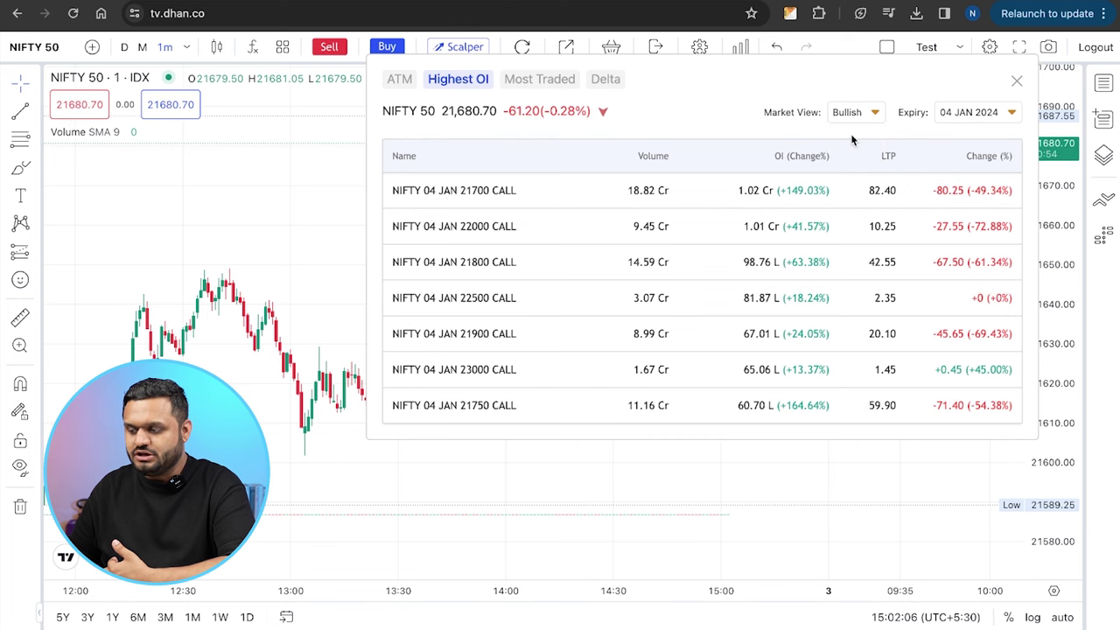
Step: Chart the NIFTY 04 JAN 21700 CALL from the Highest OI list and choose it for buying in the Scalper widget
mouse_move(479, 190)
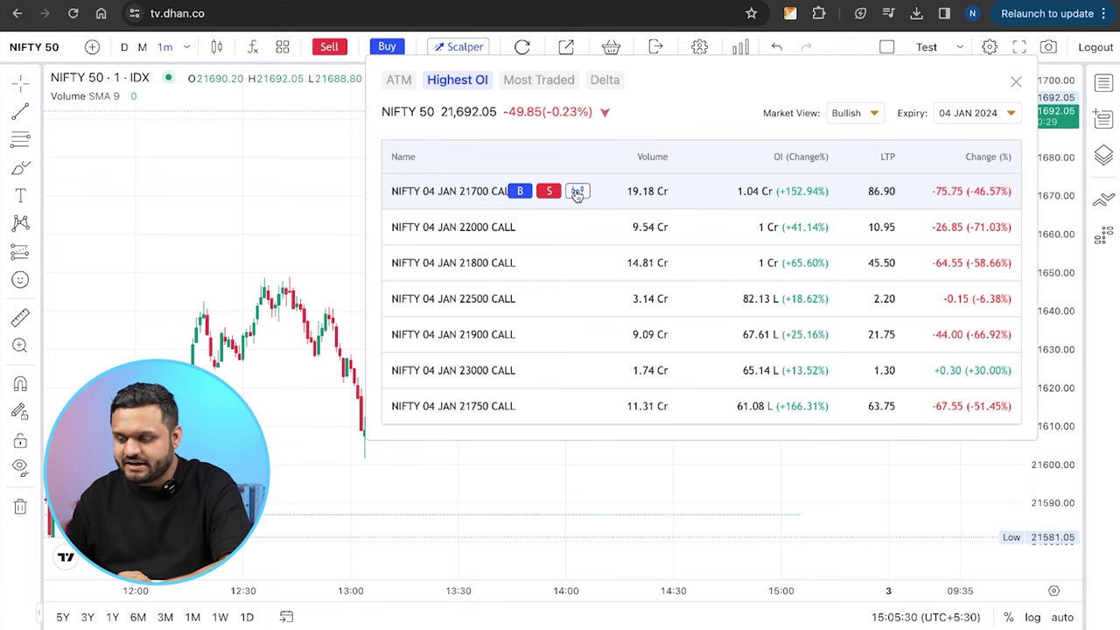
left_click(577, 192)
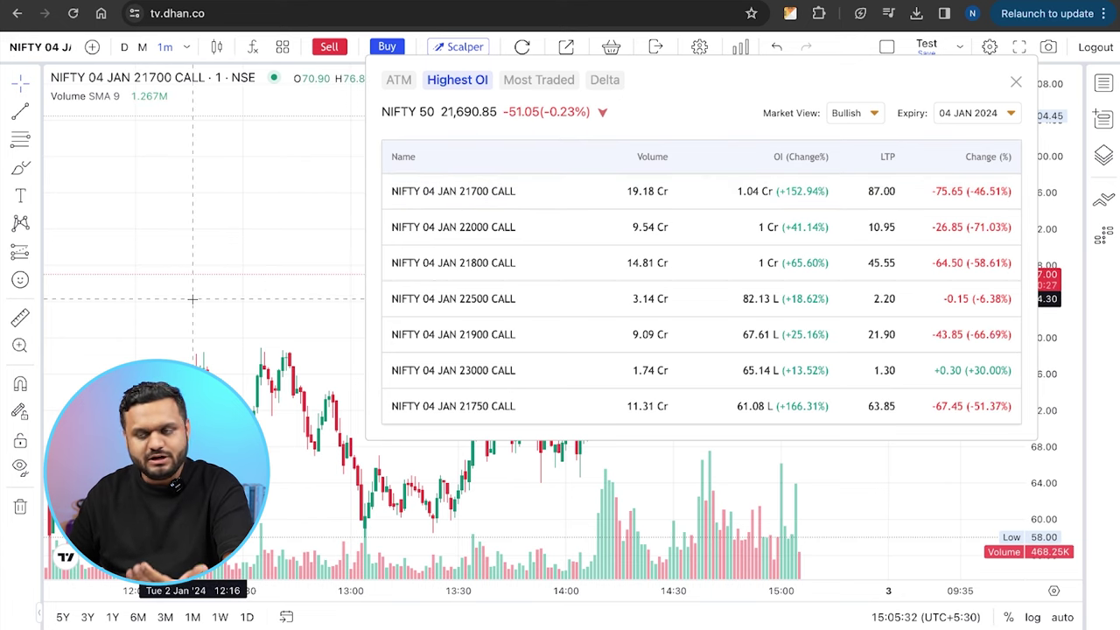
mouse_move(529, 187)
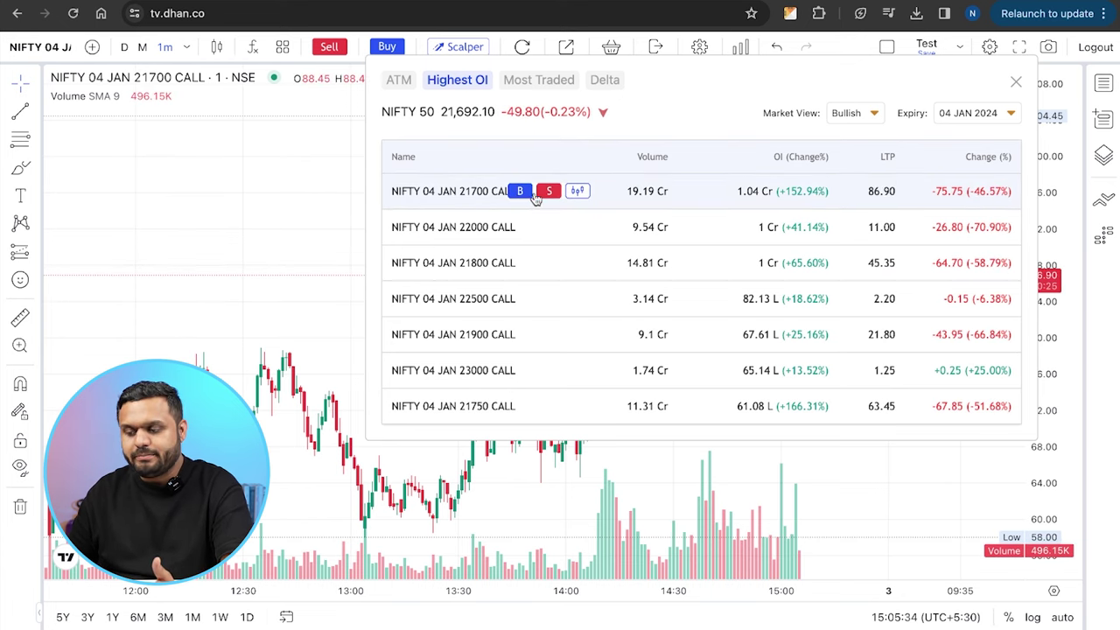
left_click(519, 191)
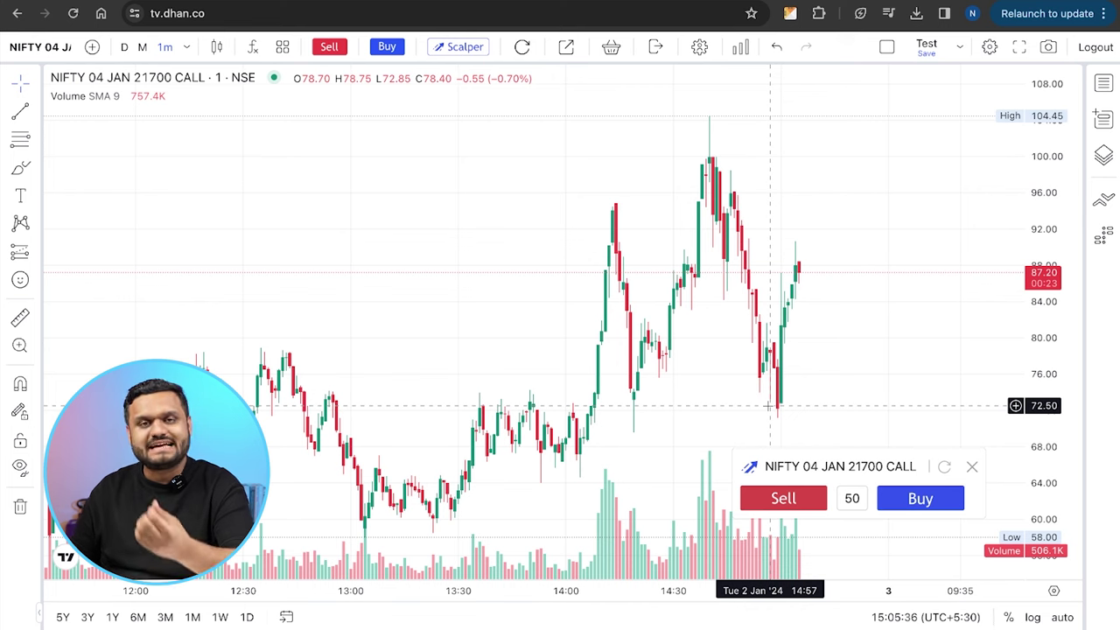
left_click_drag(732, 400, 652, 395)
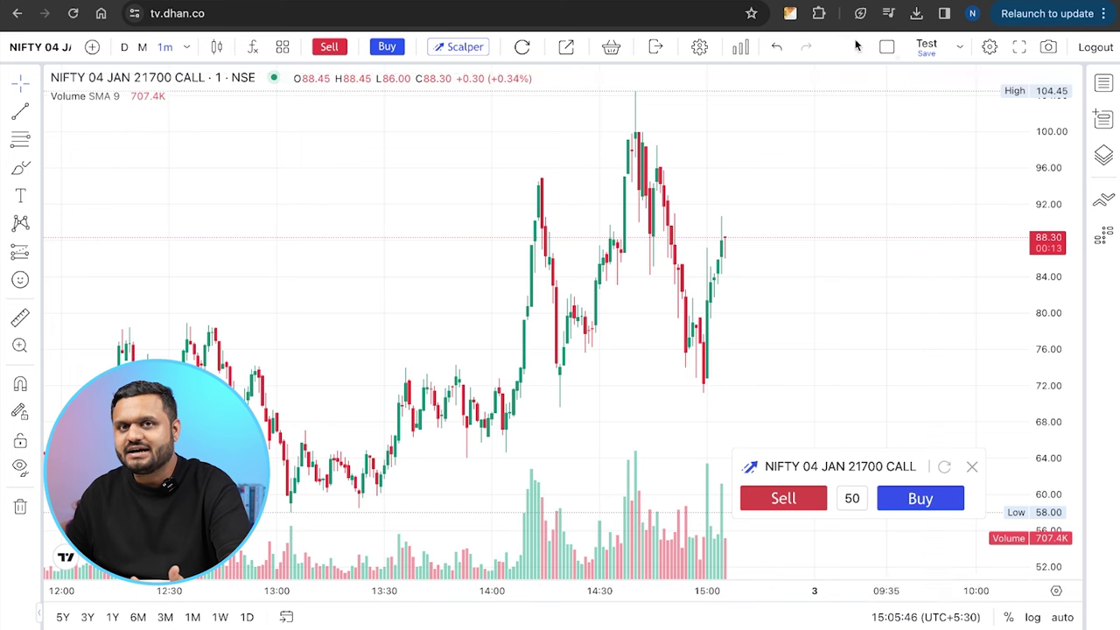
Step: Switch to the three-chart layout with one tall chart beside two stacked charts
left_click(887, 49)
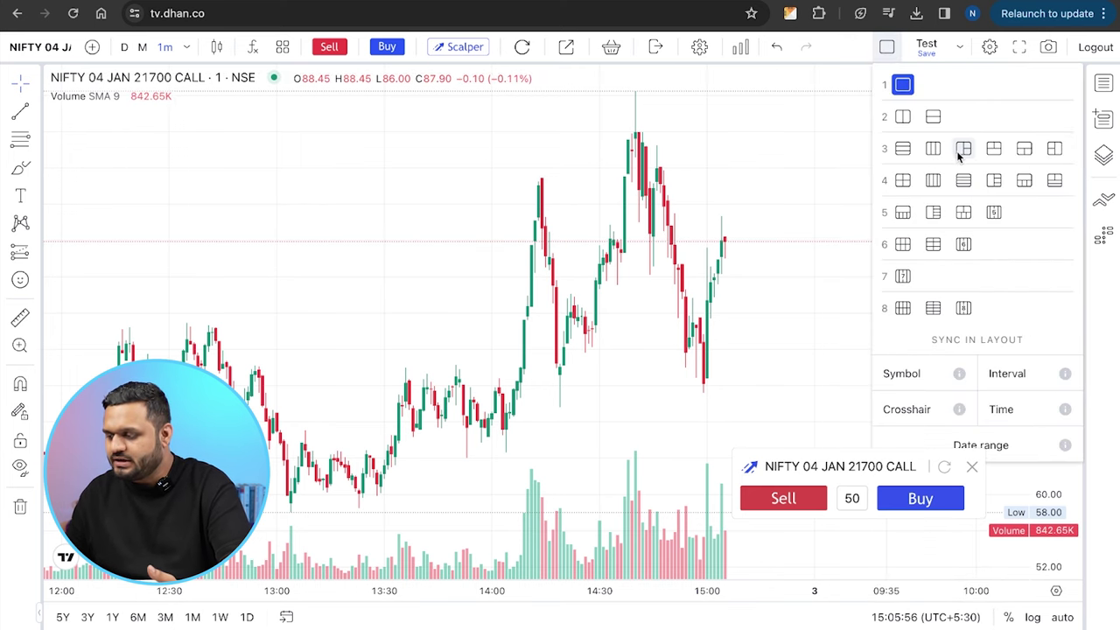
left_click(963, 149)
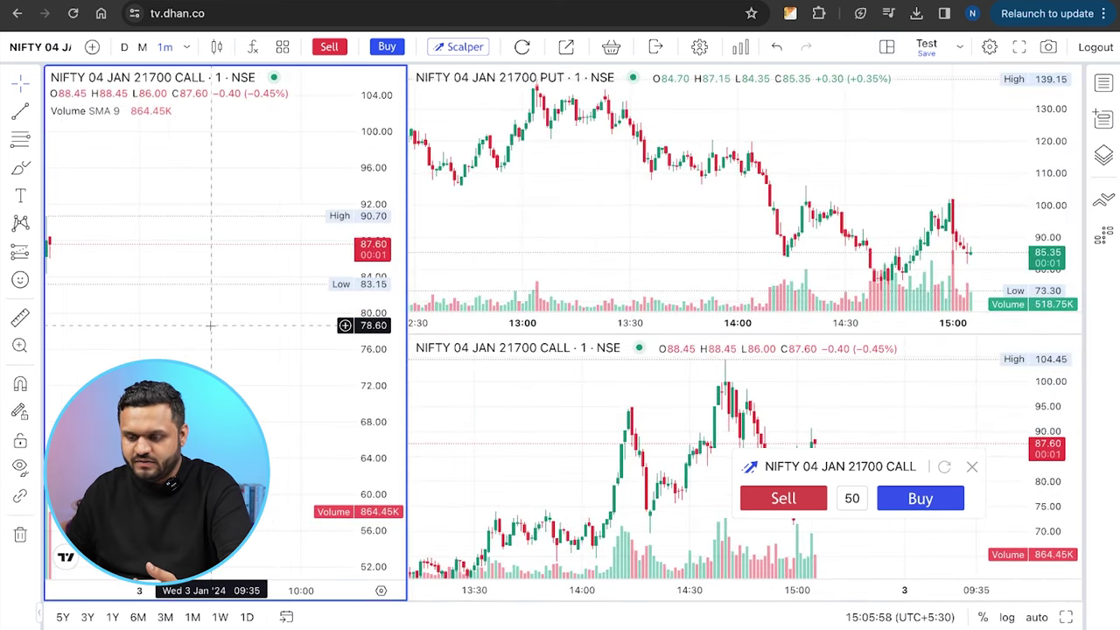
left_click_drag(282, 310, 315, 309)
left_click_drag(376, 229, 377, 304)
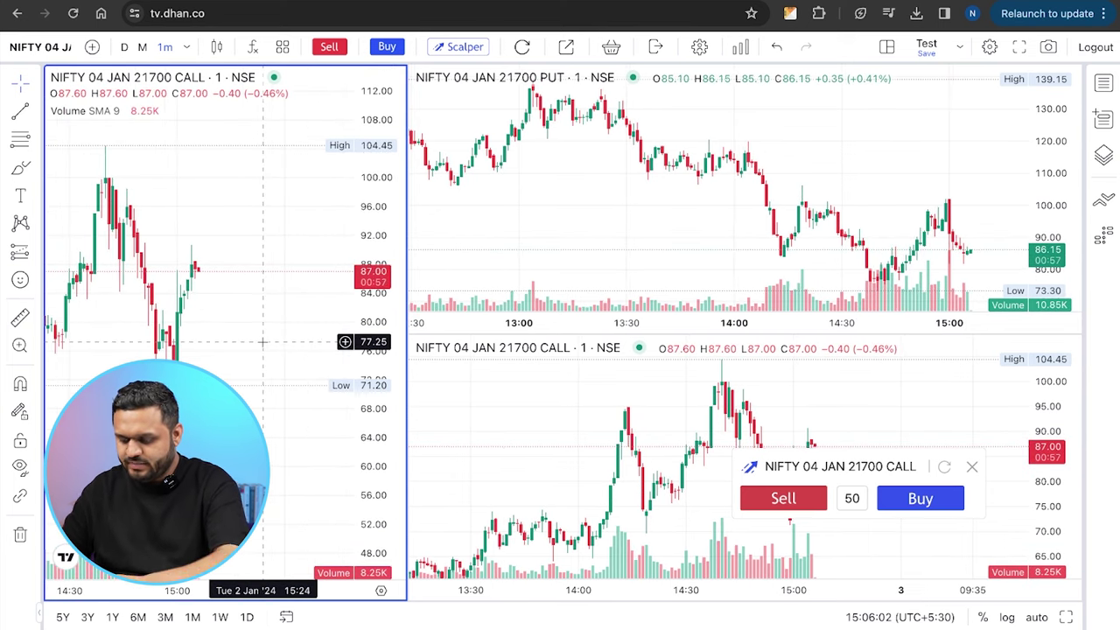
Step: Load the NIFTY 50 index in the tall chart beside the stacked 21700 PUT and CALL charts
type("nifty")
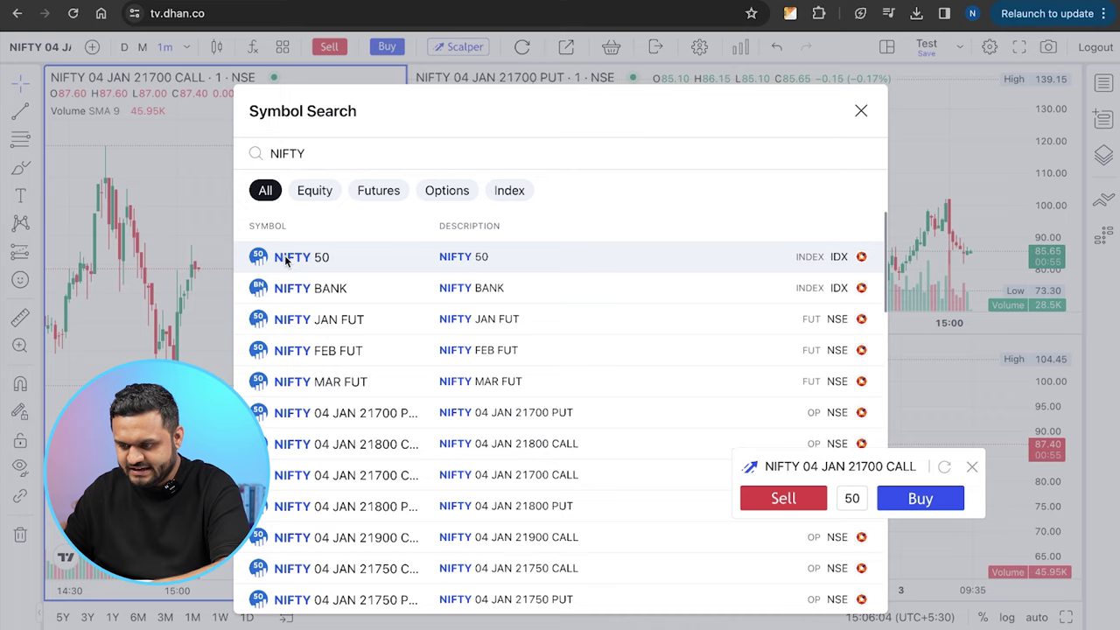
left_click(273, 256)
left_click(543, 197)
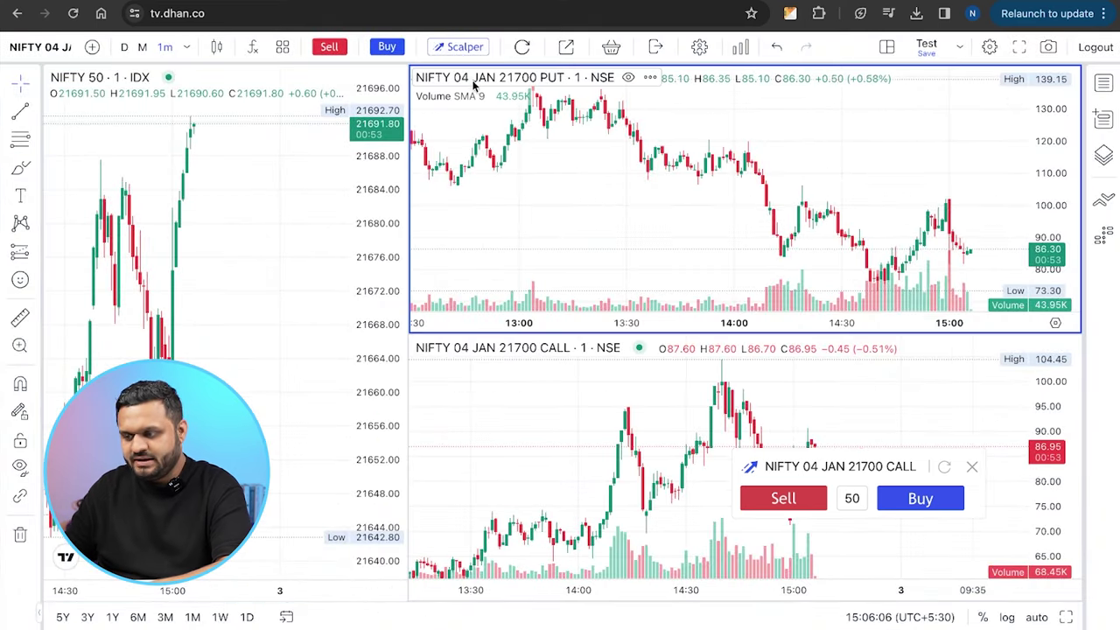
left_click(552, 418)
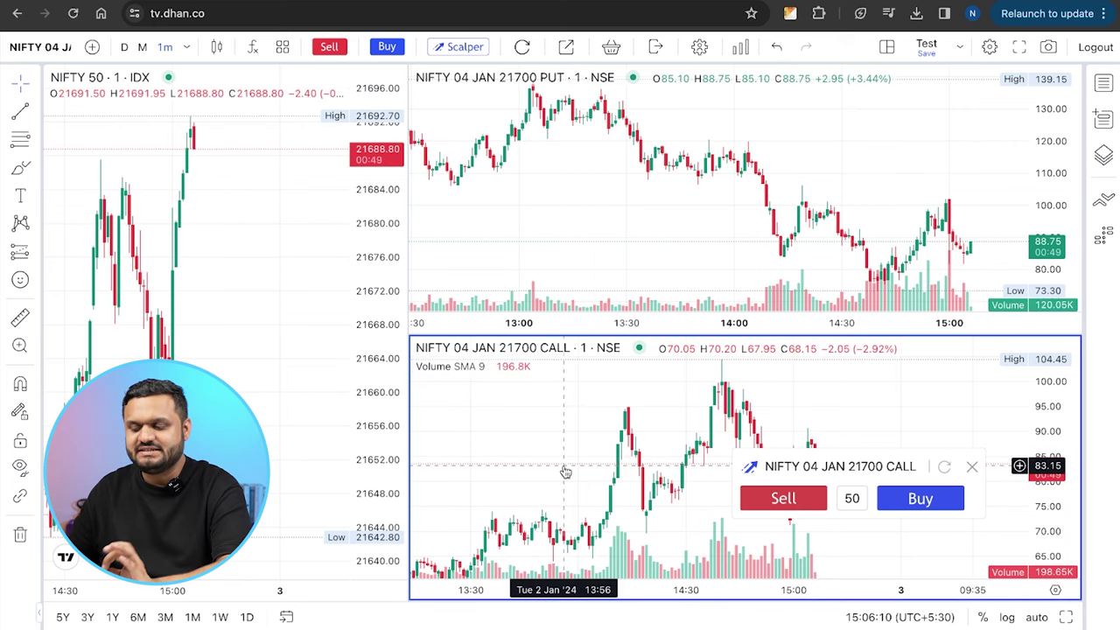
left_click(235, 376)
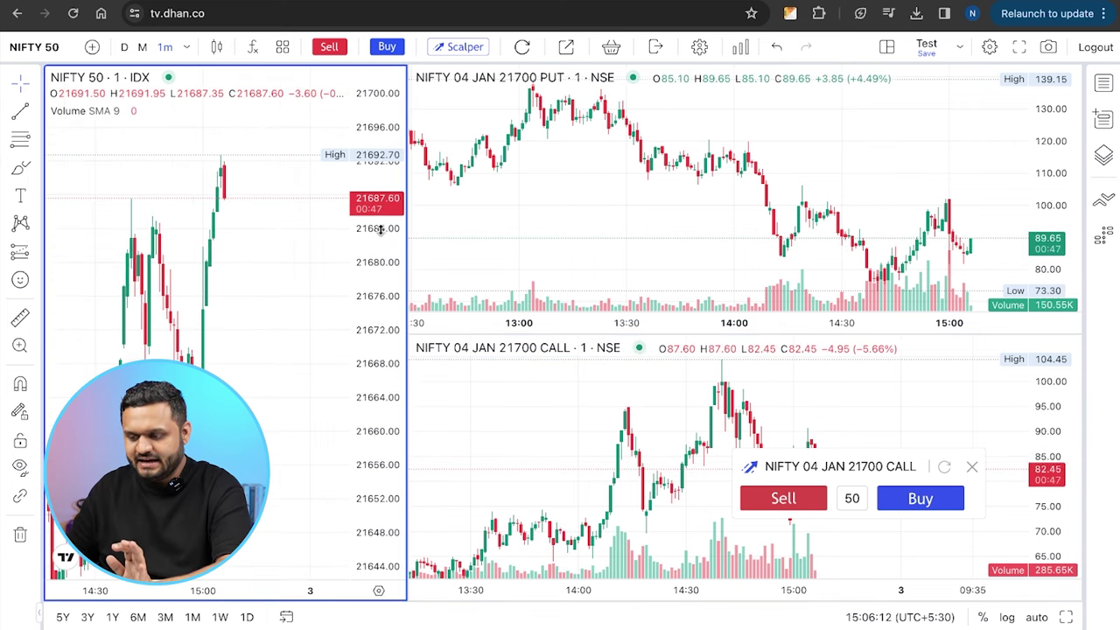
Step: Point the Scalper widget at the NIFTY 04 JAN 21700 PUT chart and move the widget onto the NIFTY 50 chart
left_click(637, 509)
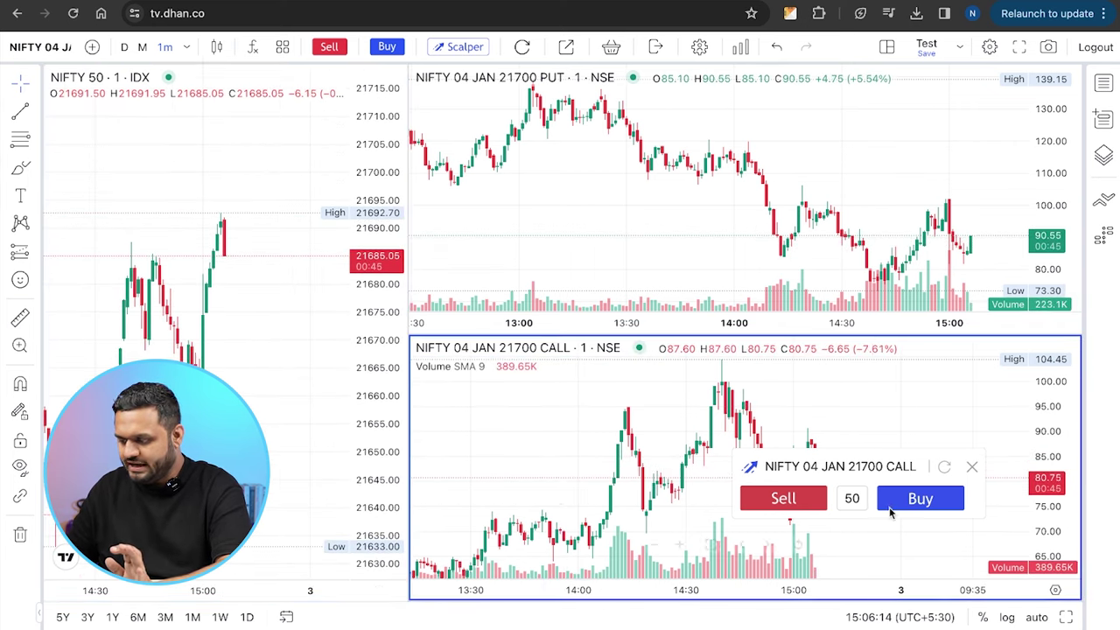
left_click_drag(872, 464, 932, 496)
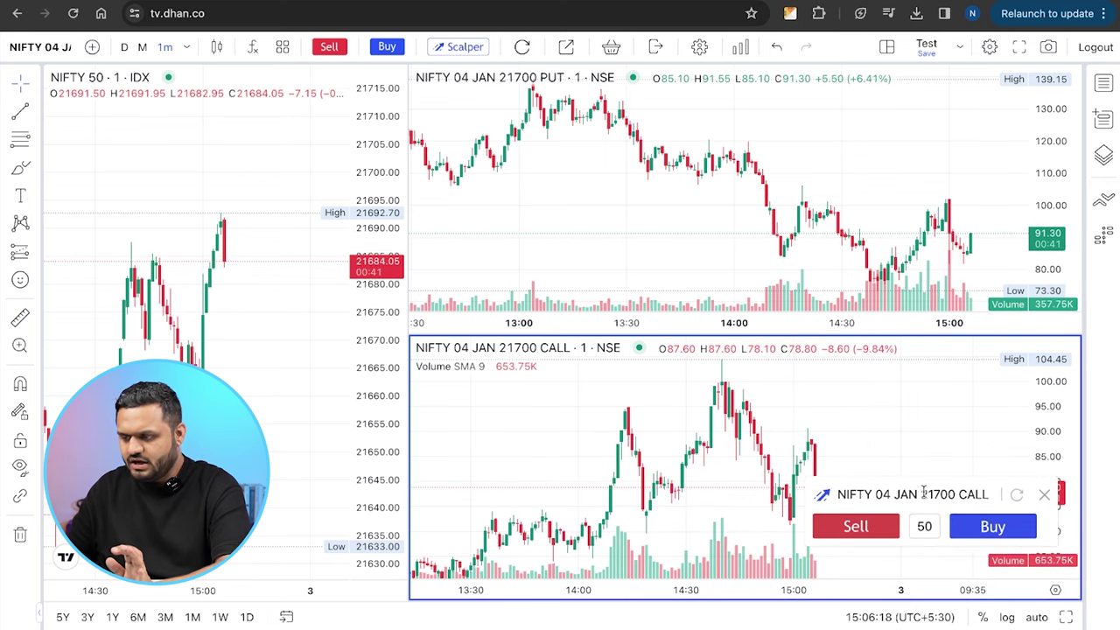
left_click(595, 208)
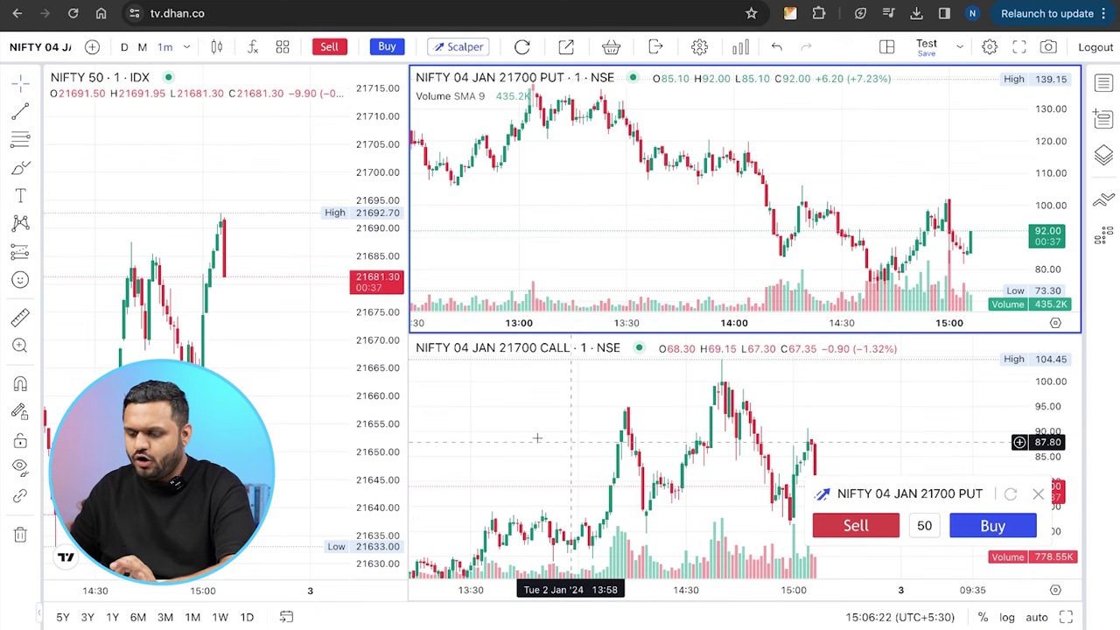
left_click_drag(949, 490, 306, 467)
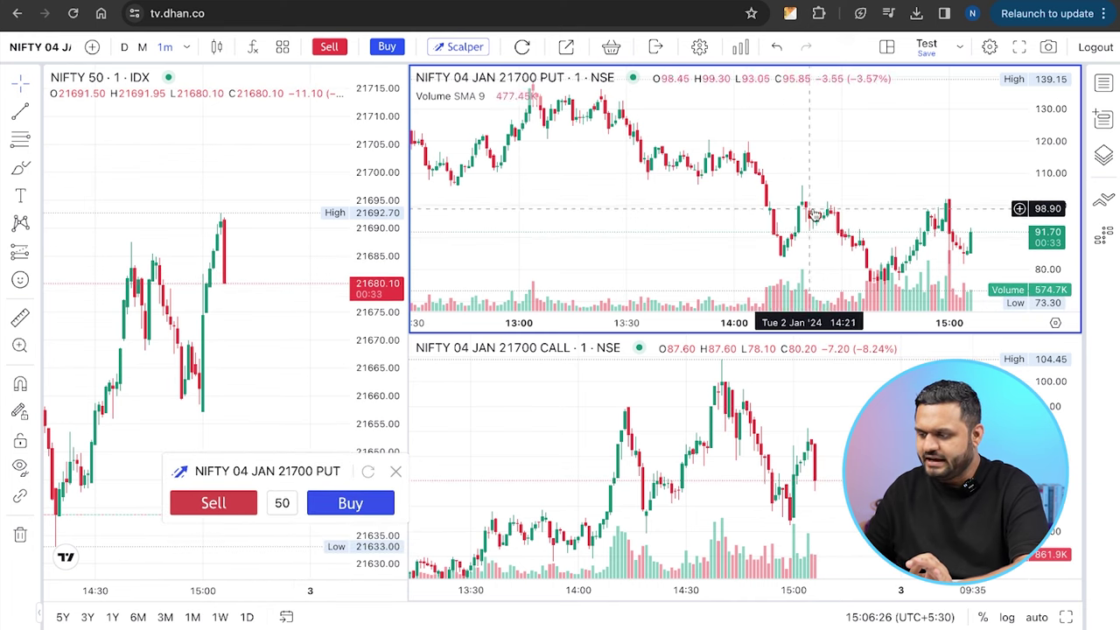
Step: Buy a quantity of 50 of the NIFTY 04 JAN 21700 PUT with the Scalper widget
left_click_drag(795, 206, 693, 207)
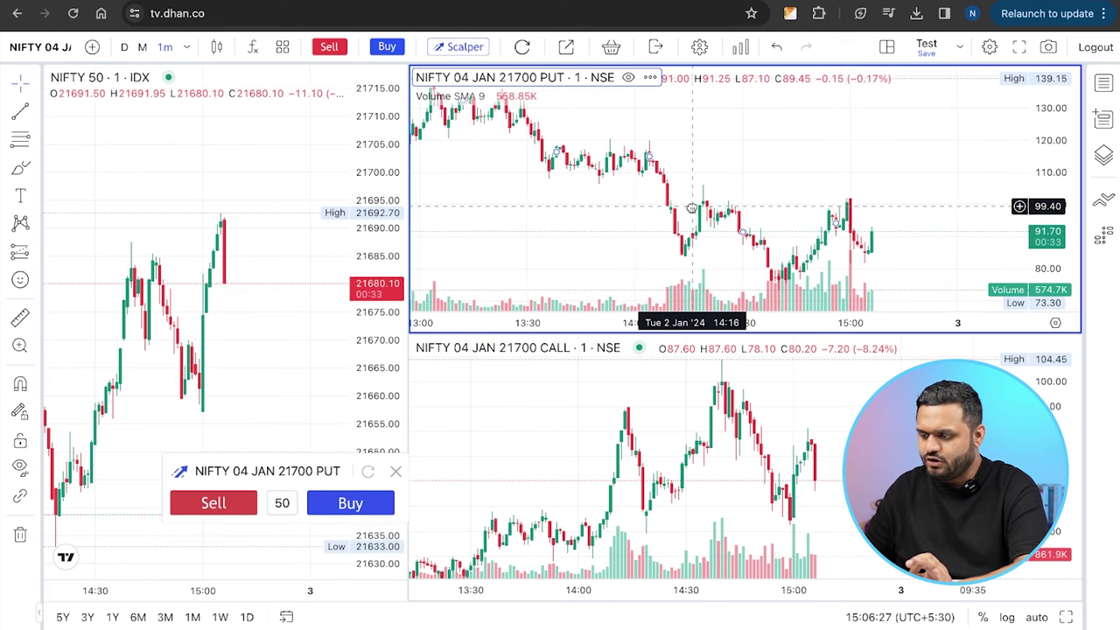
left_click(354, 505)
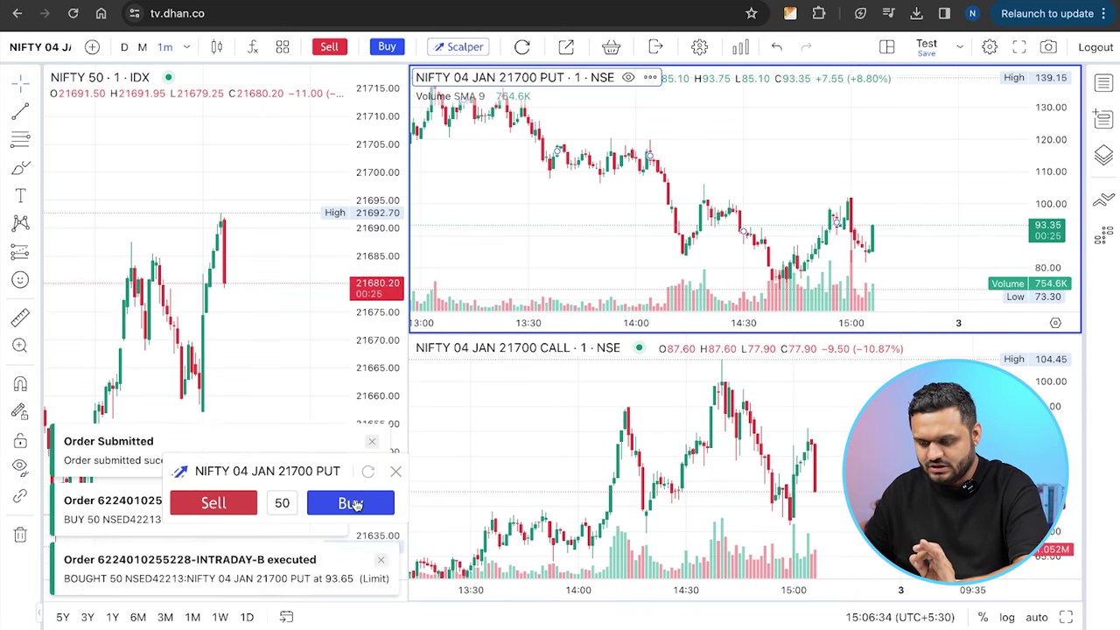
left_click_drag(864, 254, 689, 272)
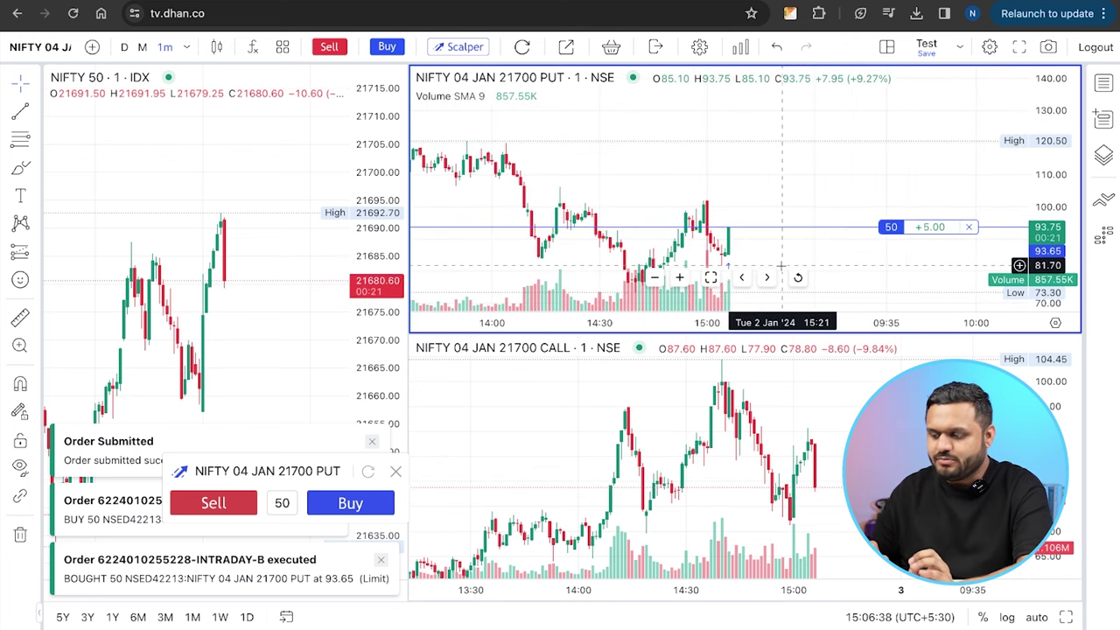